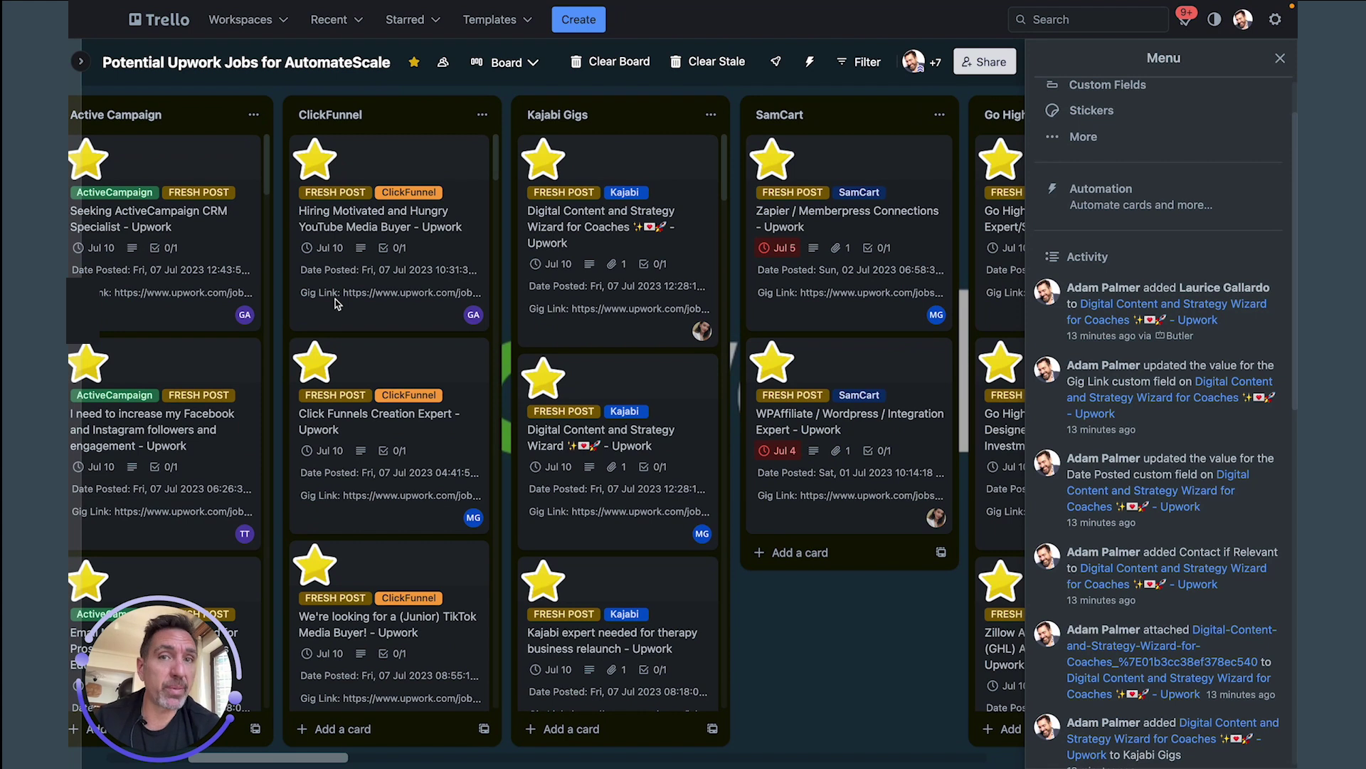
Step: Scroll the board right to the far end, revealing the Notes, Resources and Stale Job Post lists
scroll(348, 340, down, 3)
scroll(347, 340, up, 3)
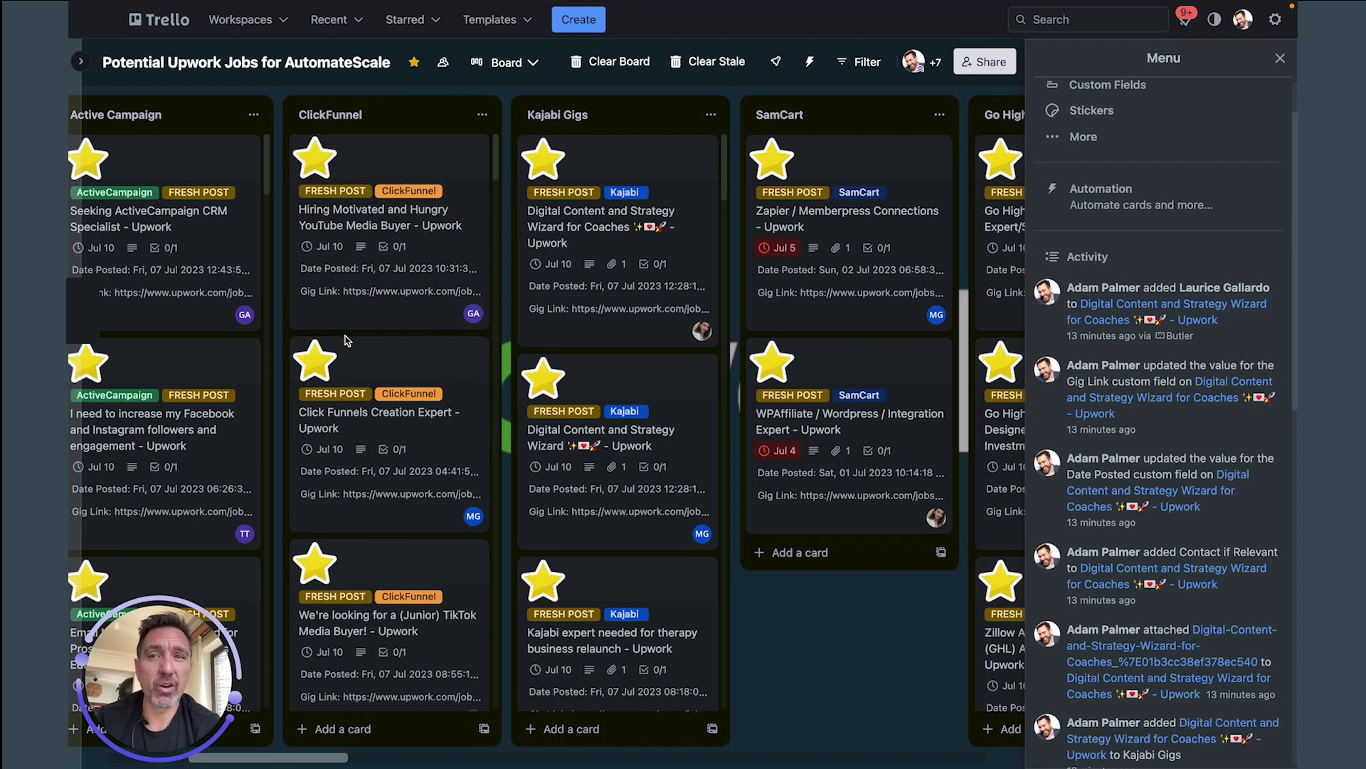
scroll(347, 340, down, 10)
scroll(637, 267, down, 6)
scroll(637, 267, down, 3)
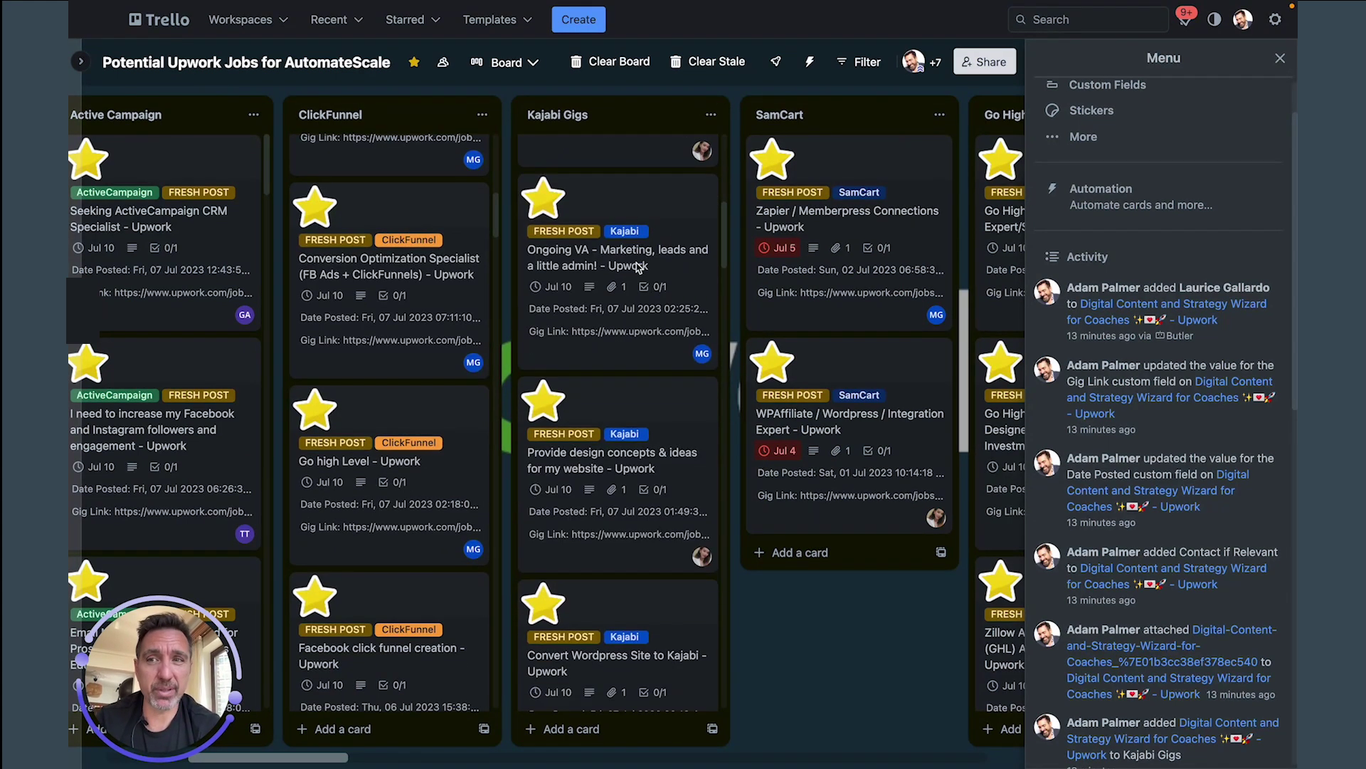
scroll(637, 267, left, 5)
scroll(625, 278, down, 6)
scroll(625, 278, up, 4)
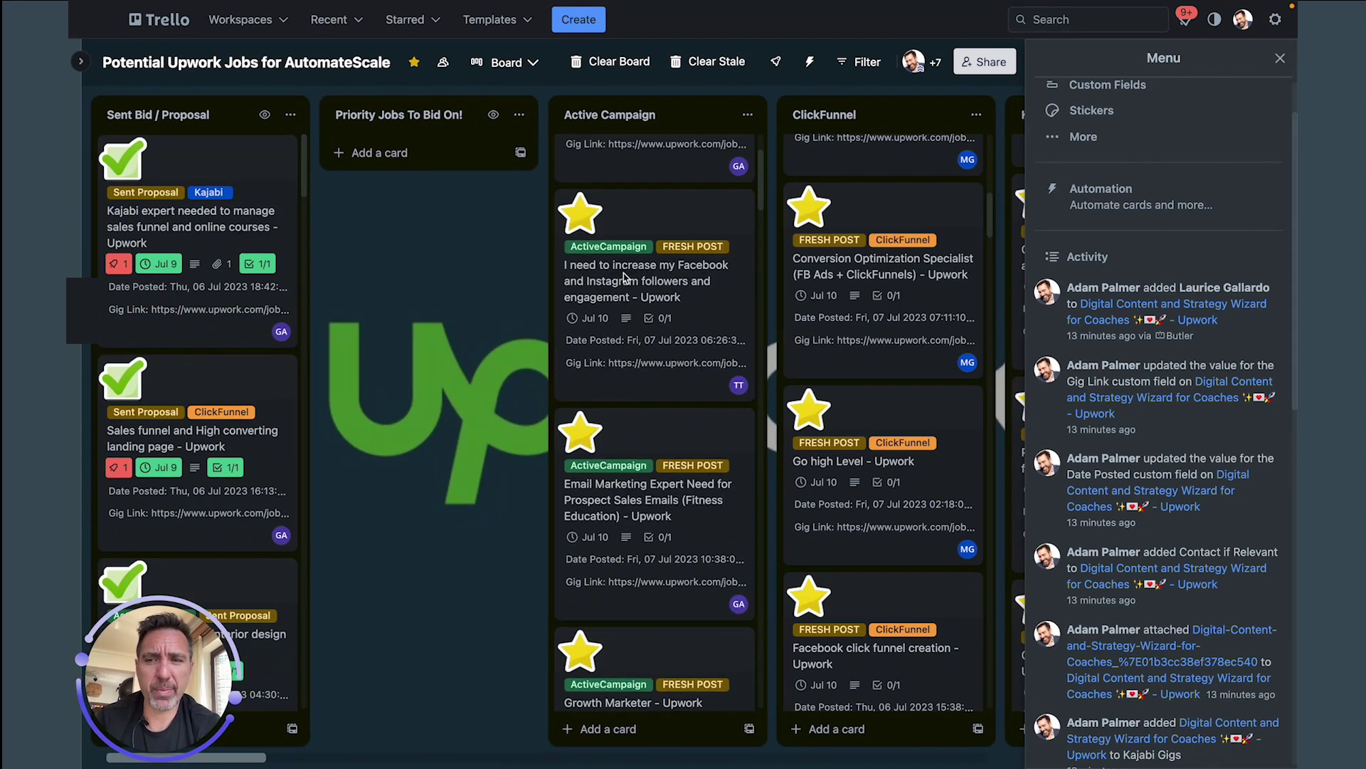
scroll(625, 278, right, 5)
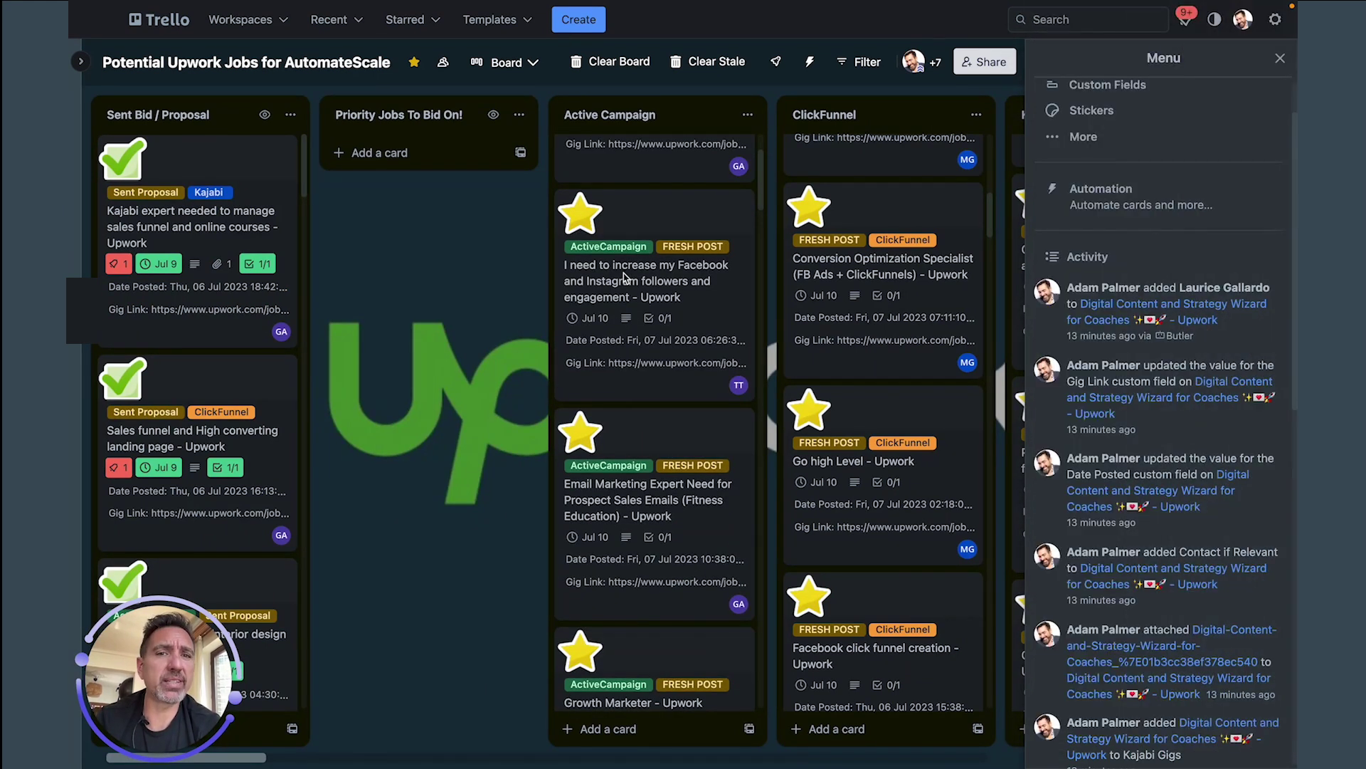
scroll(751, 281, right, 7)
scroll(749, 281, right, 6)
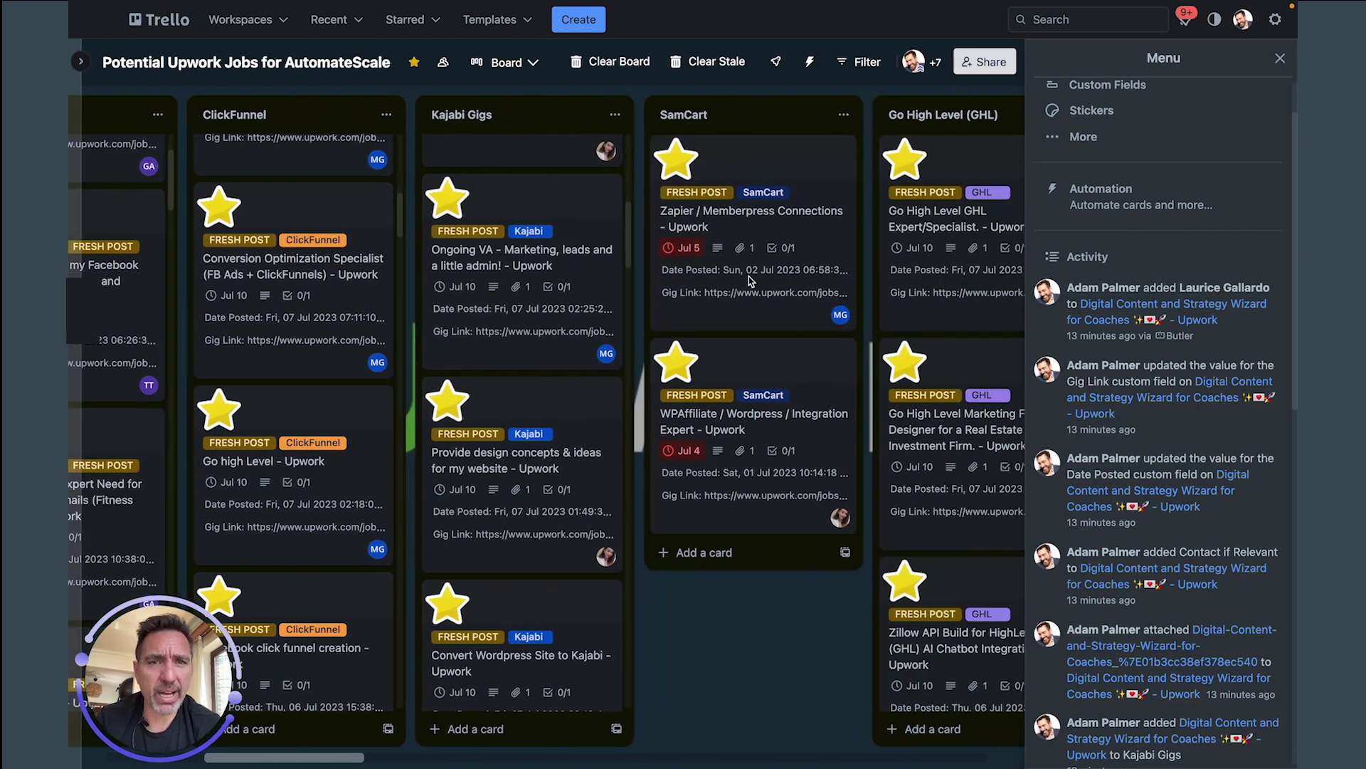
scroll(748, 281, right, 2)
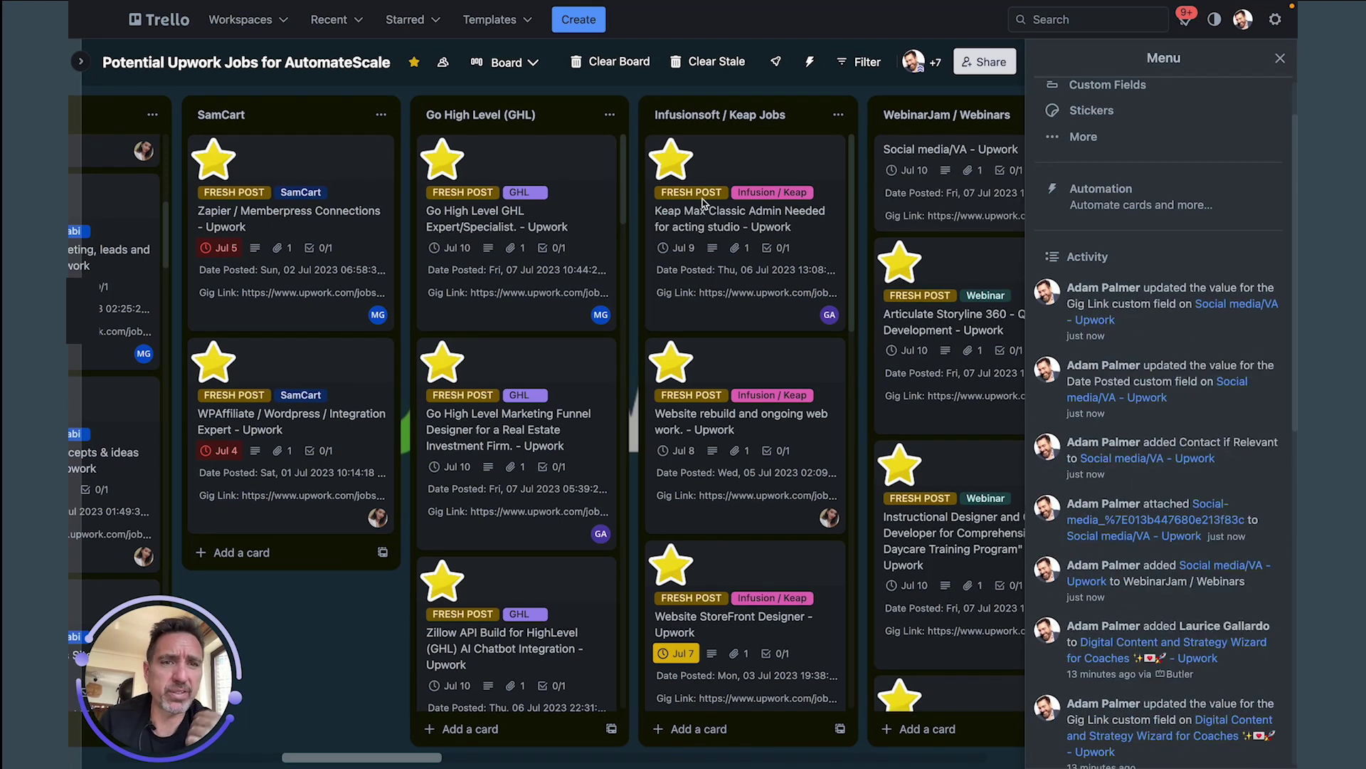
scroll(825, 253, right, 1)
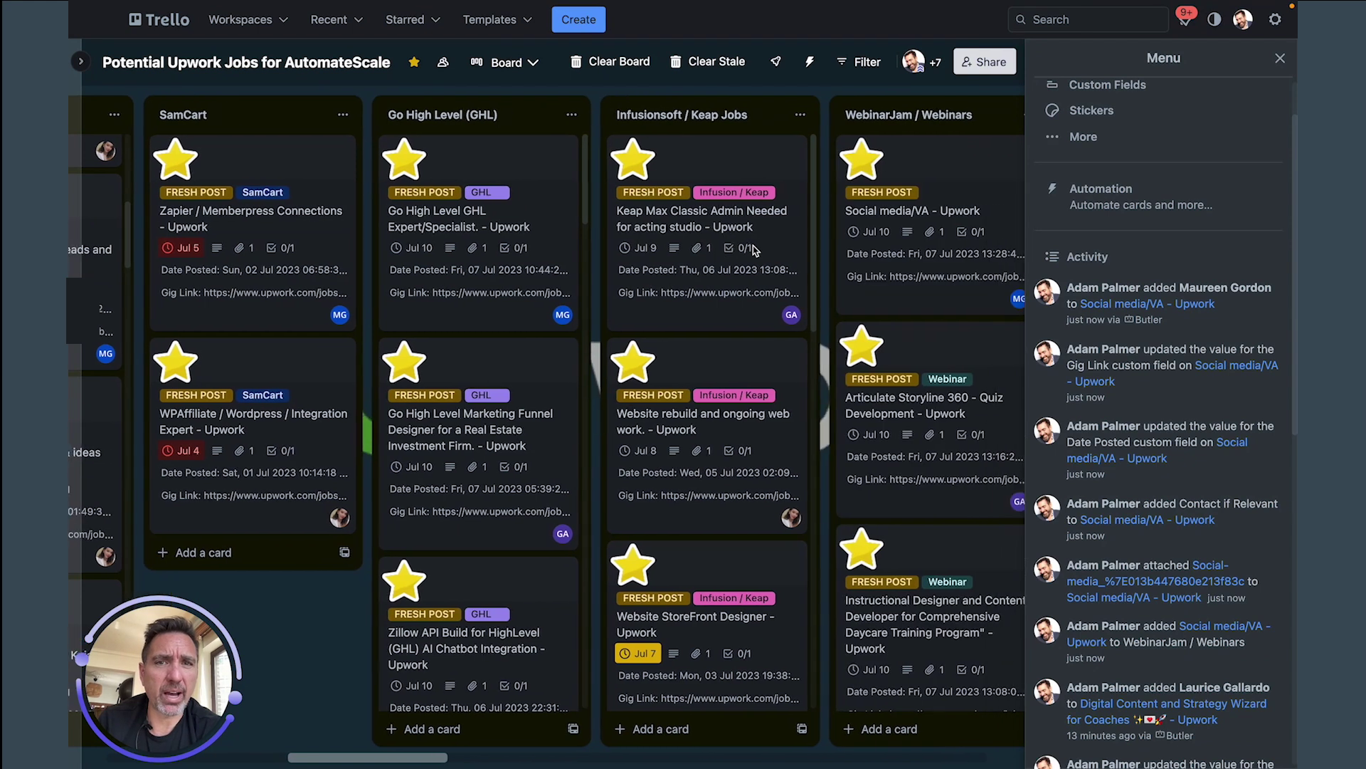
scroll(744, 252, right, 5)
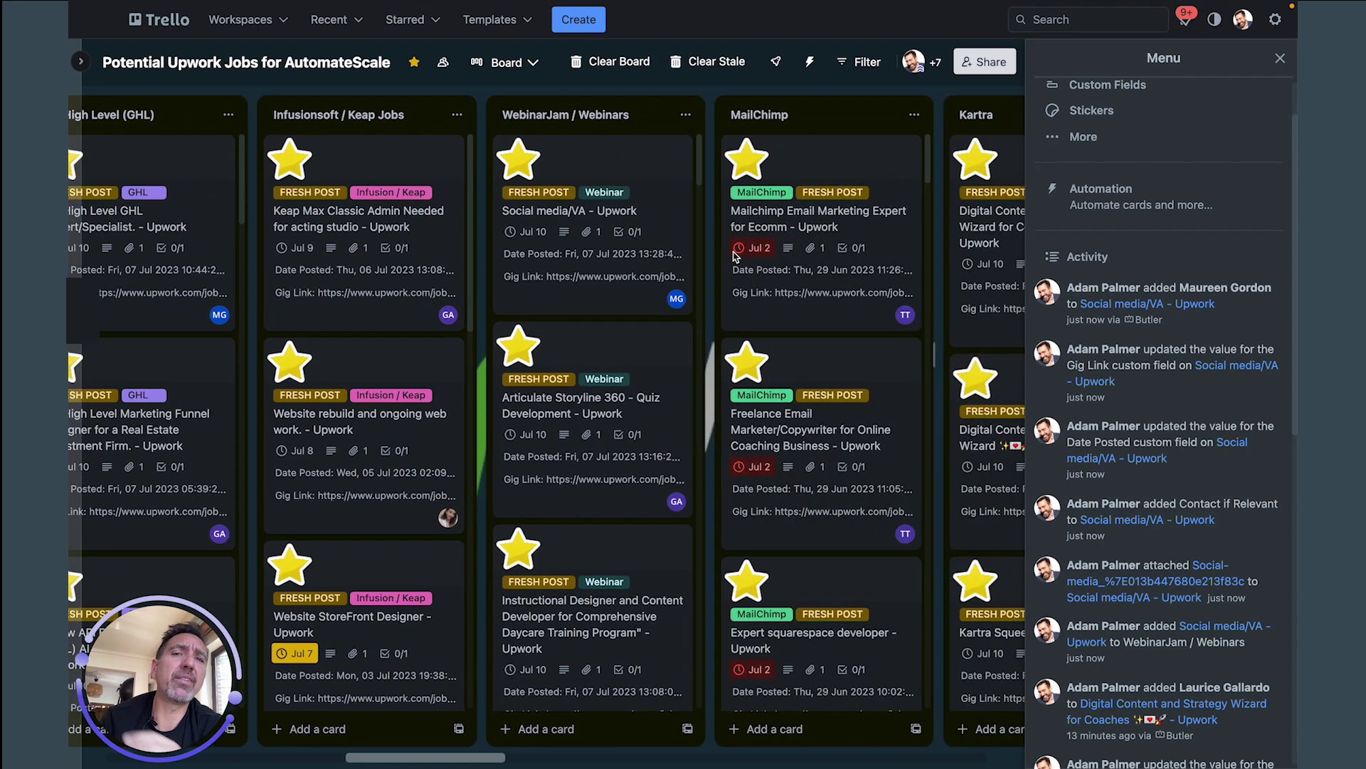
scroll(735, 255, right, 20)
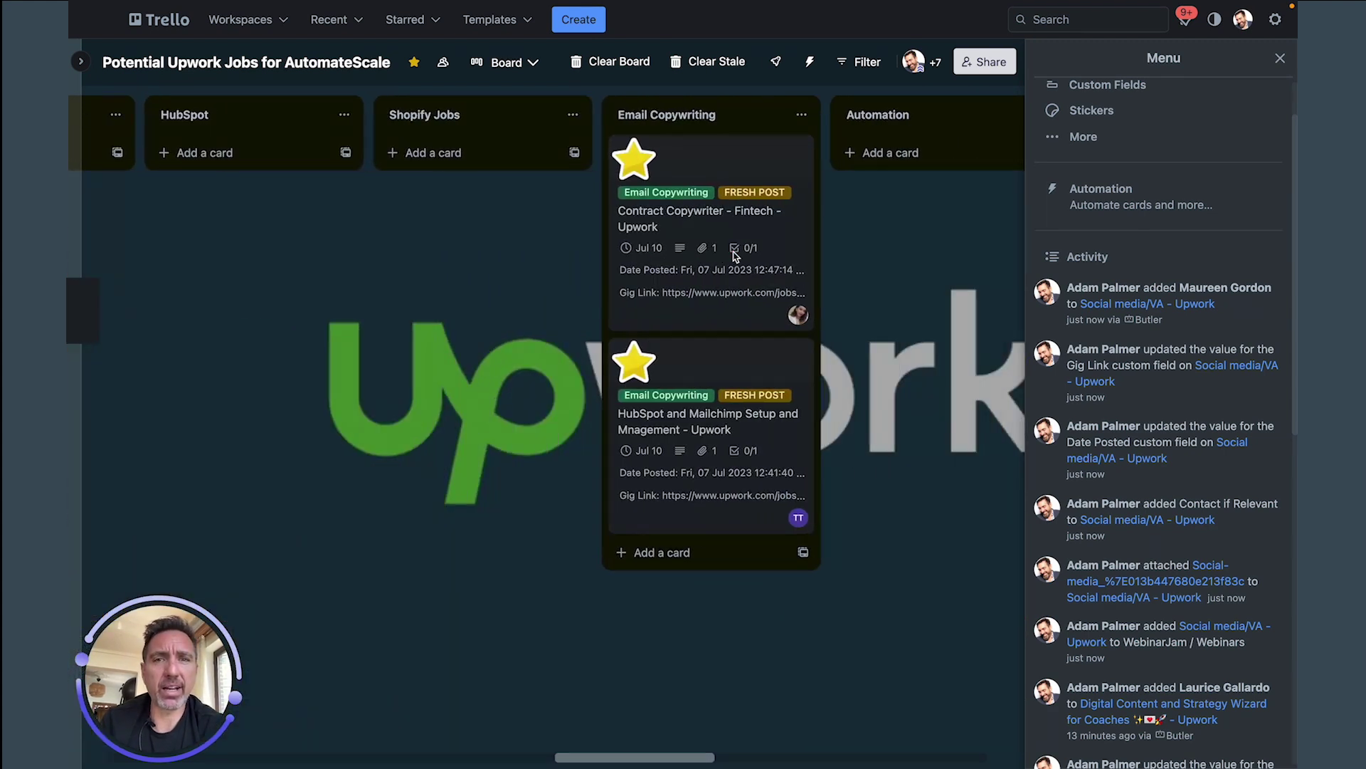
scroll(735, 255, right, 20)
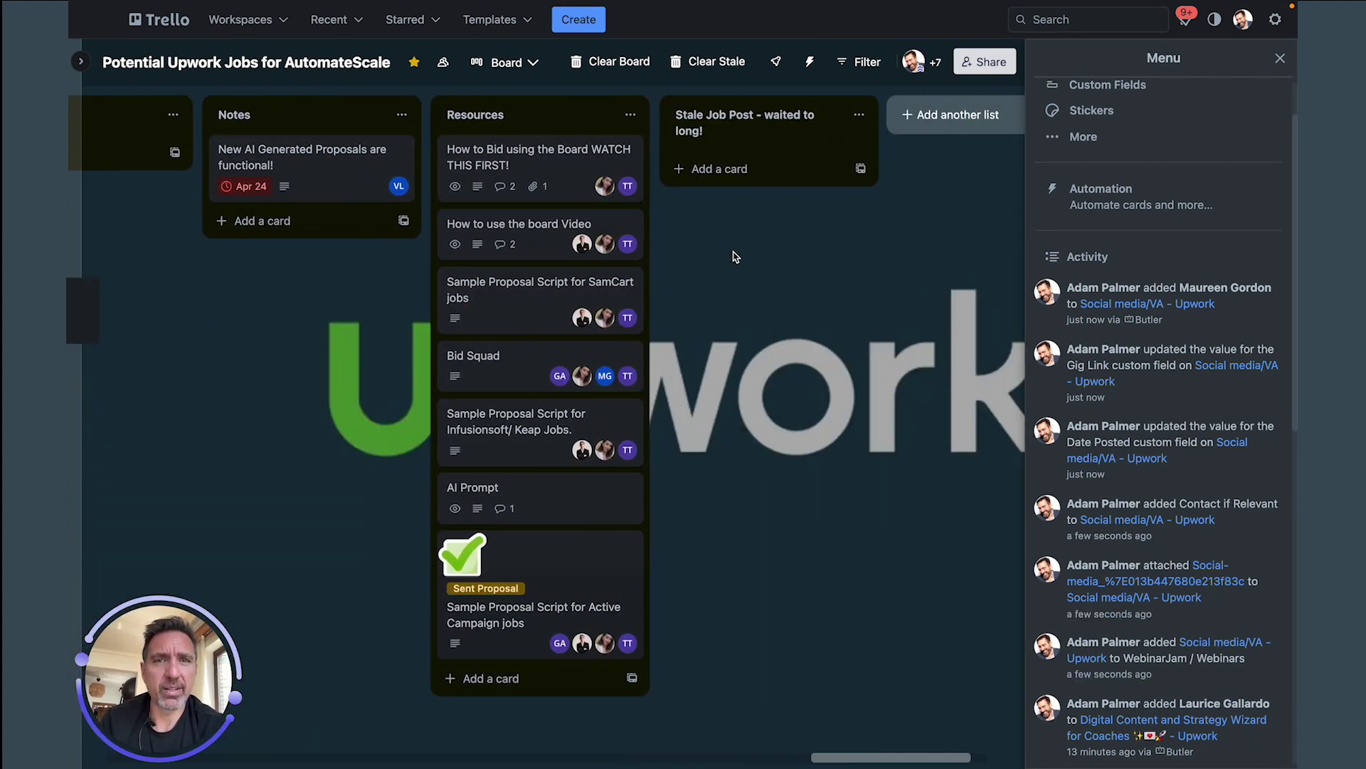
scroll(736, 256, right, 2)
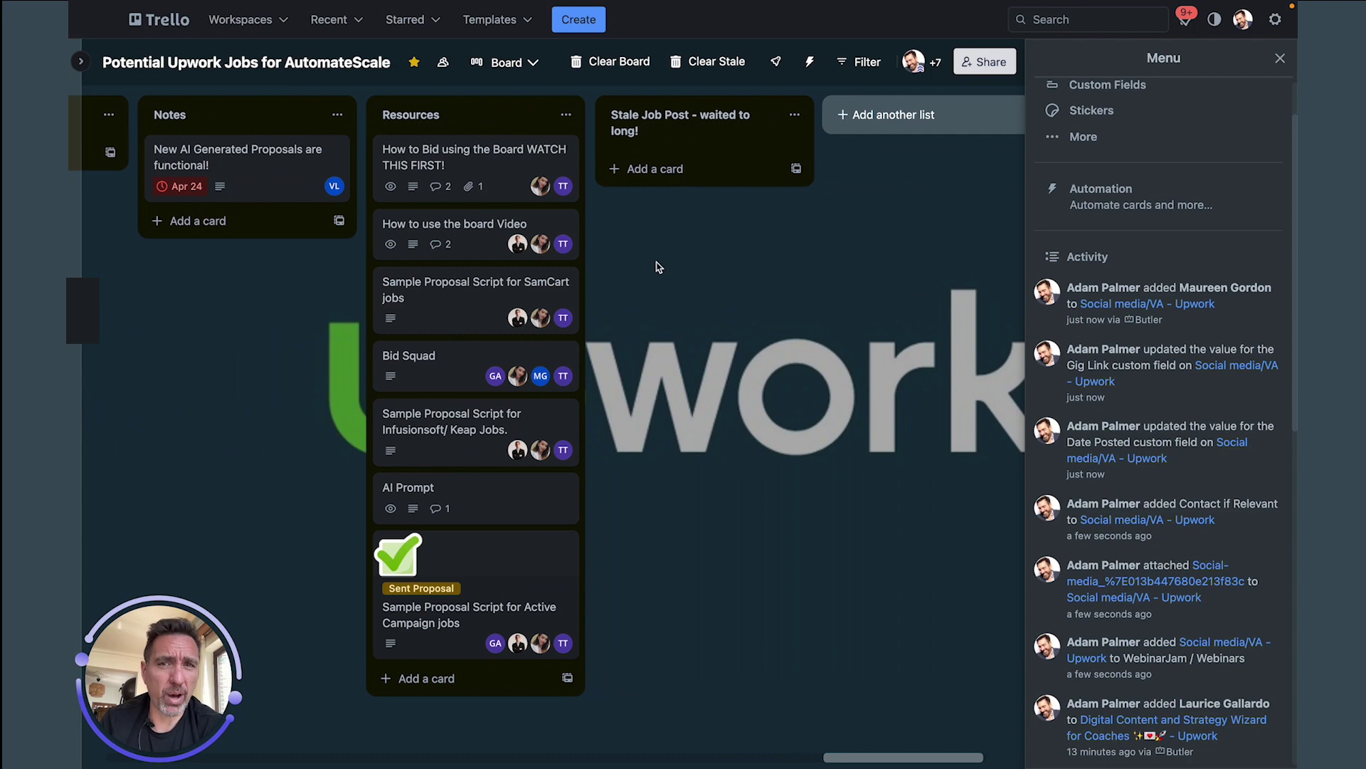
Step: Browse the board and scroll back left to the Go High Level and Infusionsoft / Keap Jobs lists
scroll(639, 284, left, 20)
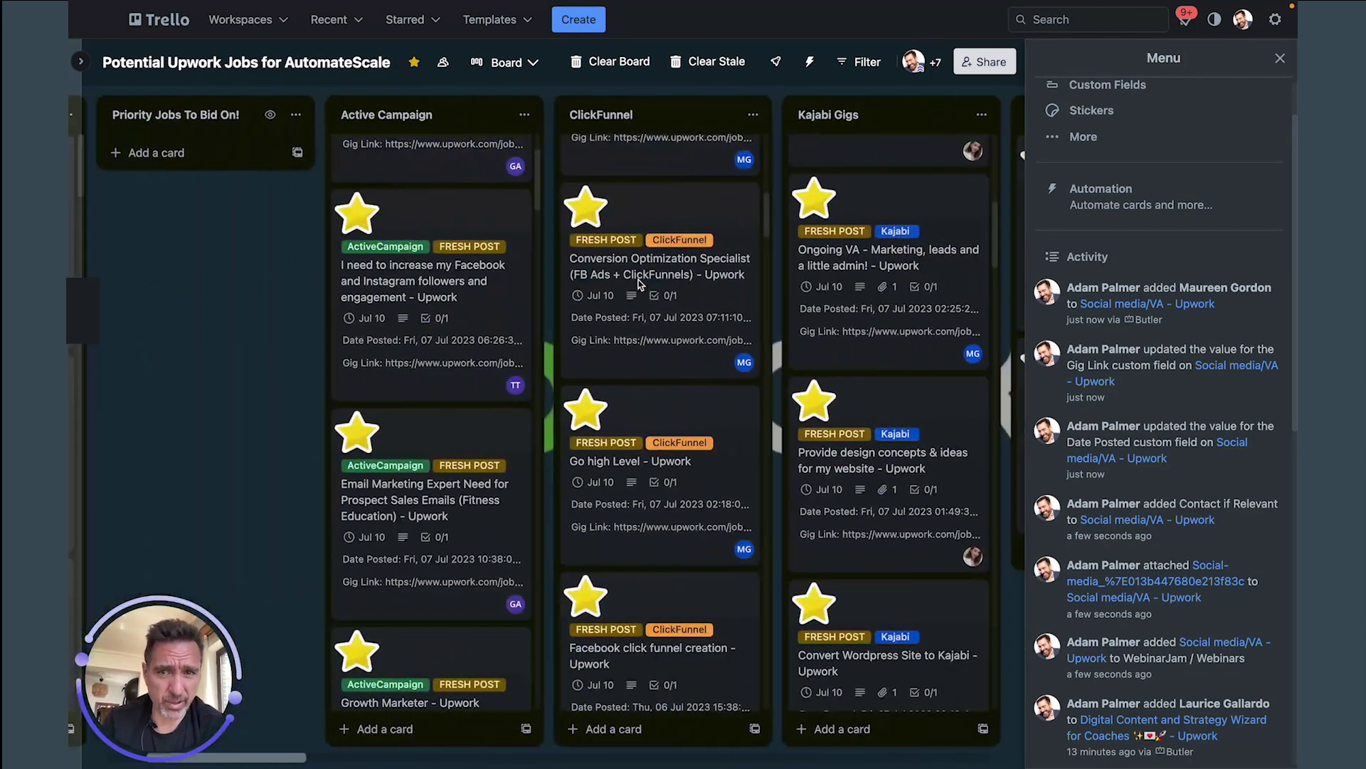
scroll(639, 284, right, 4)
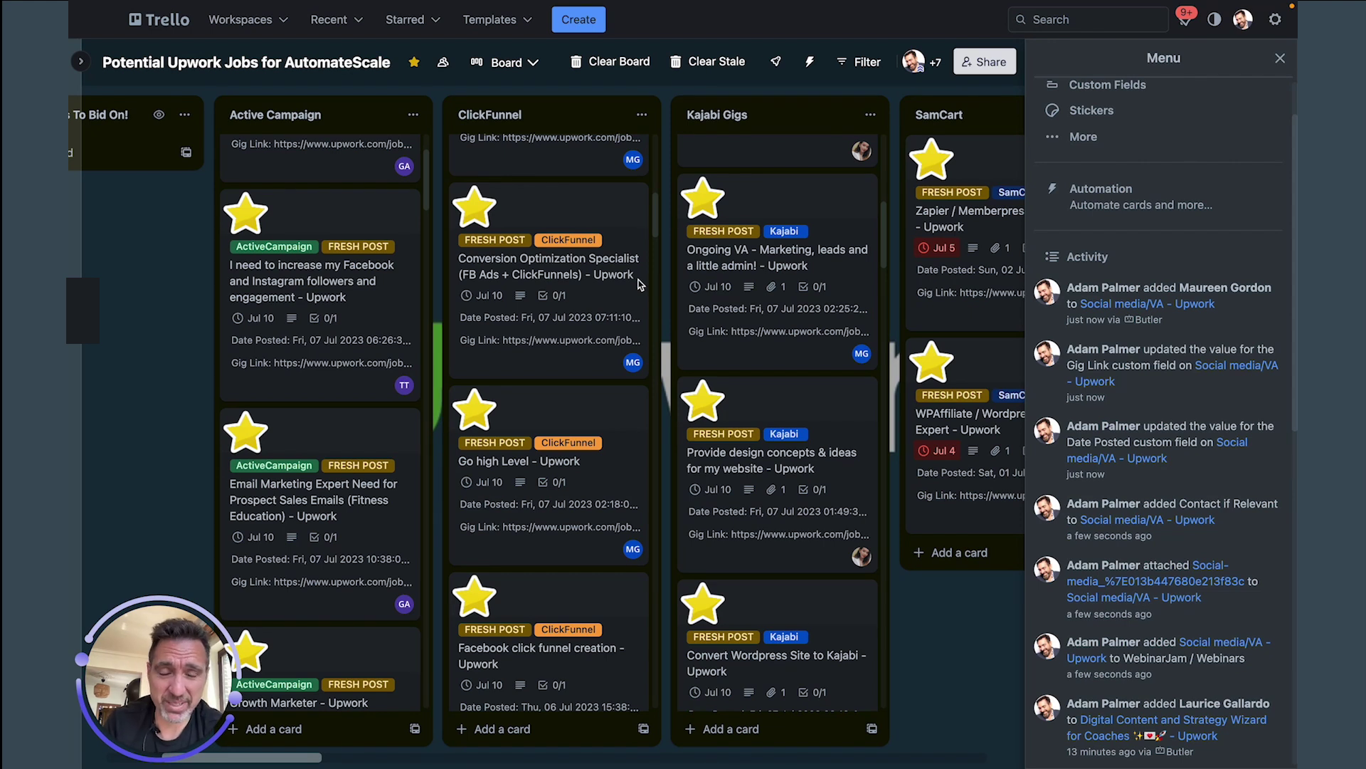
scroll(638, 284, right, 1)
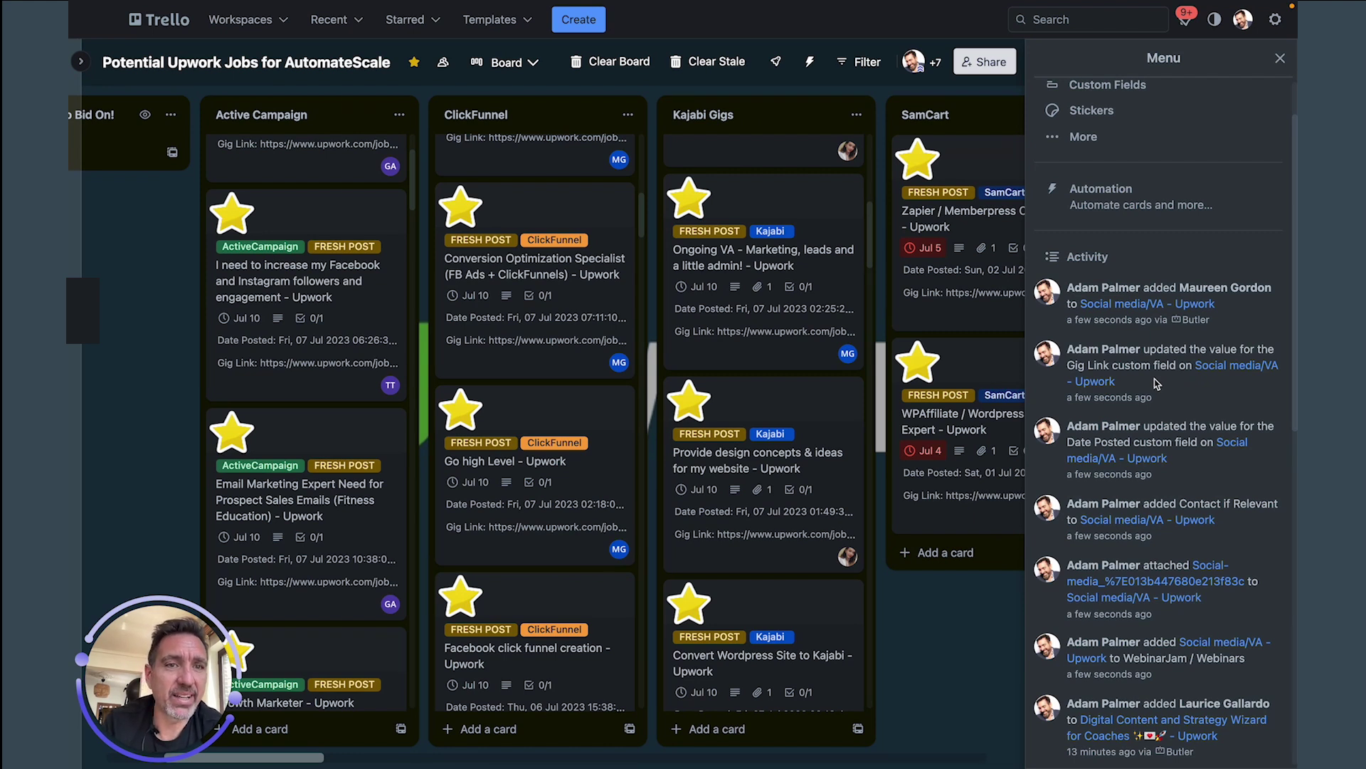
scroll(1157, 385, down, 1)
scroll(1156, 384, down, 1)
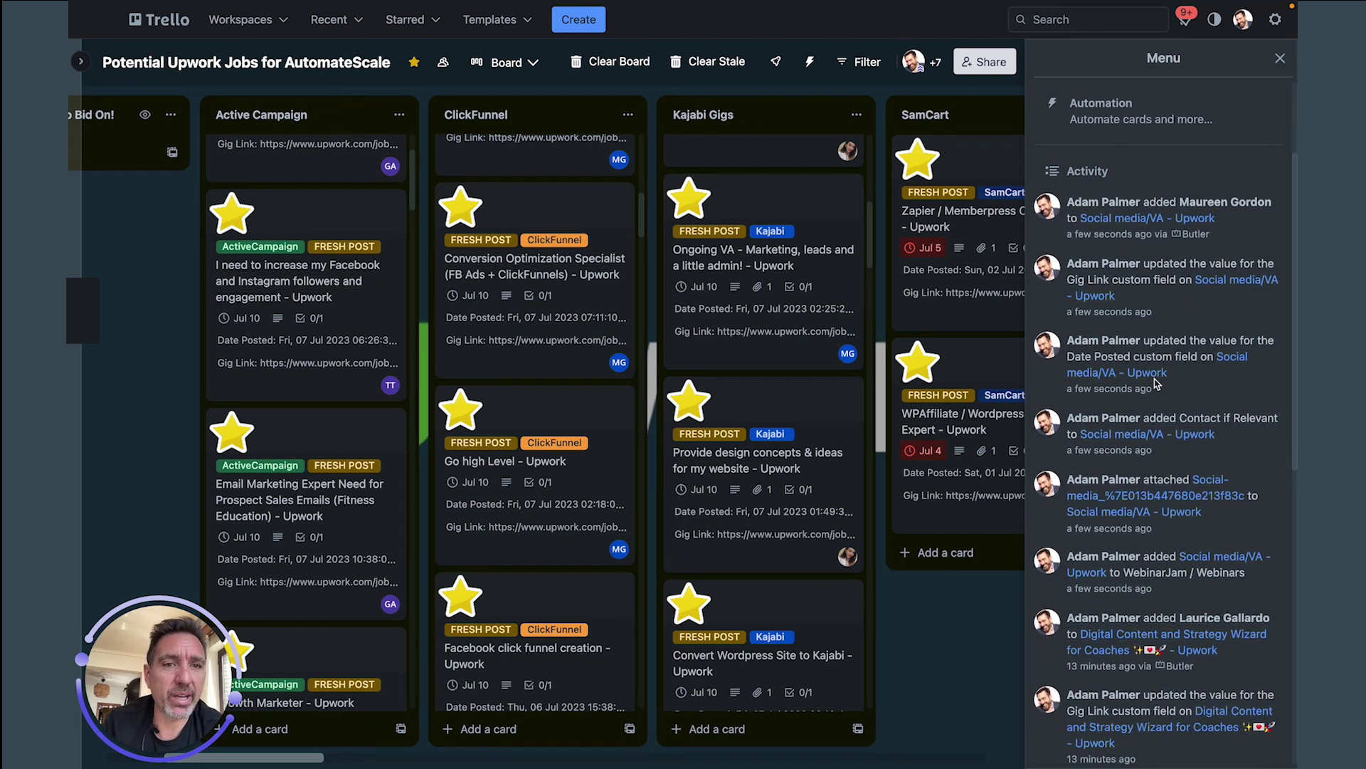
scroll(1158, 385, down, 1)
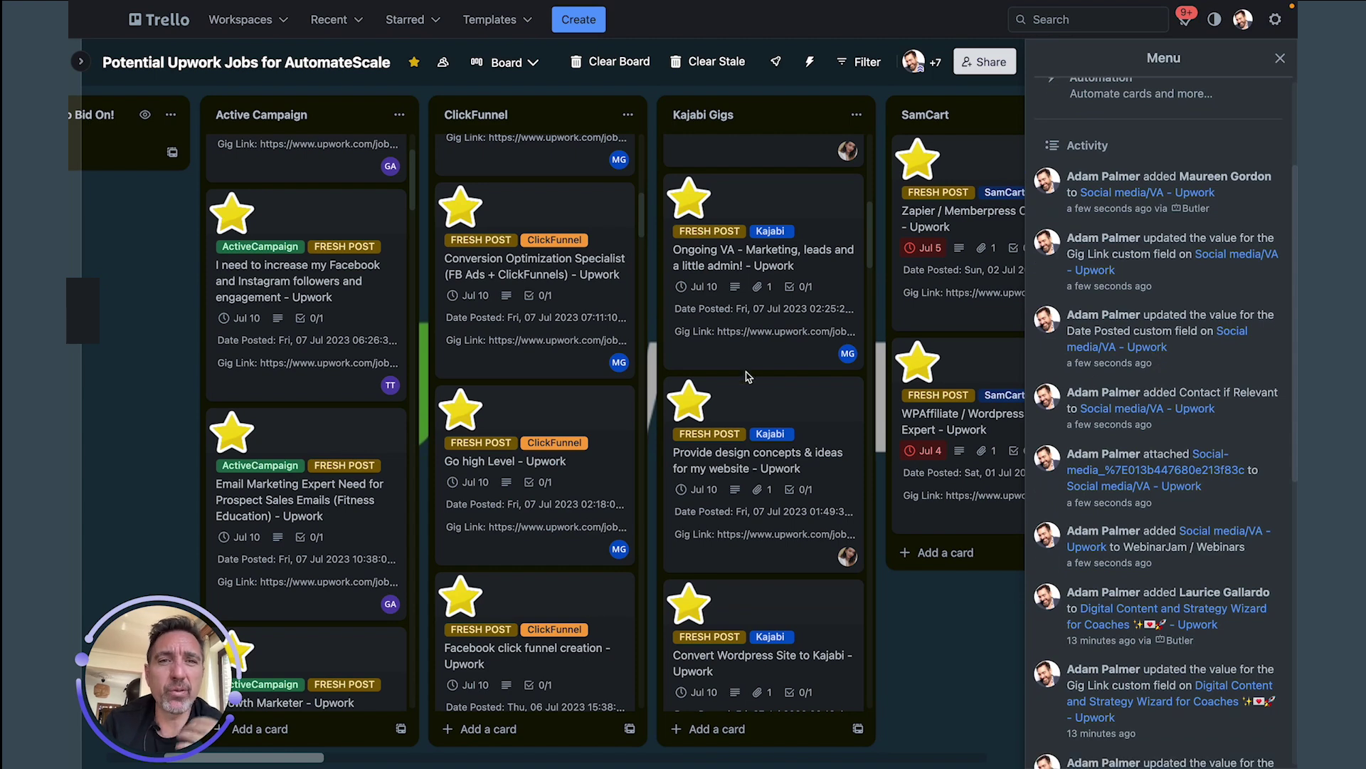
scroll(748, 376, right, 10)
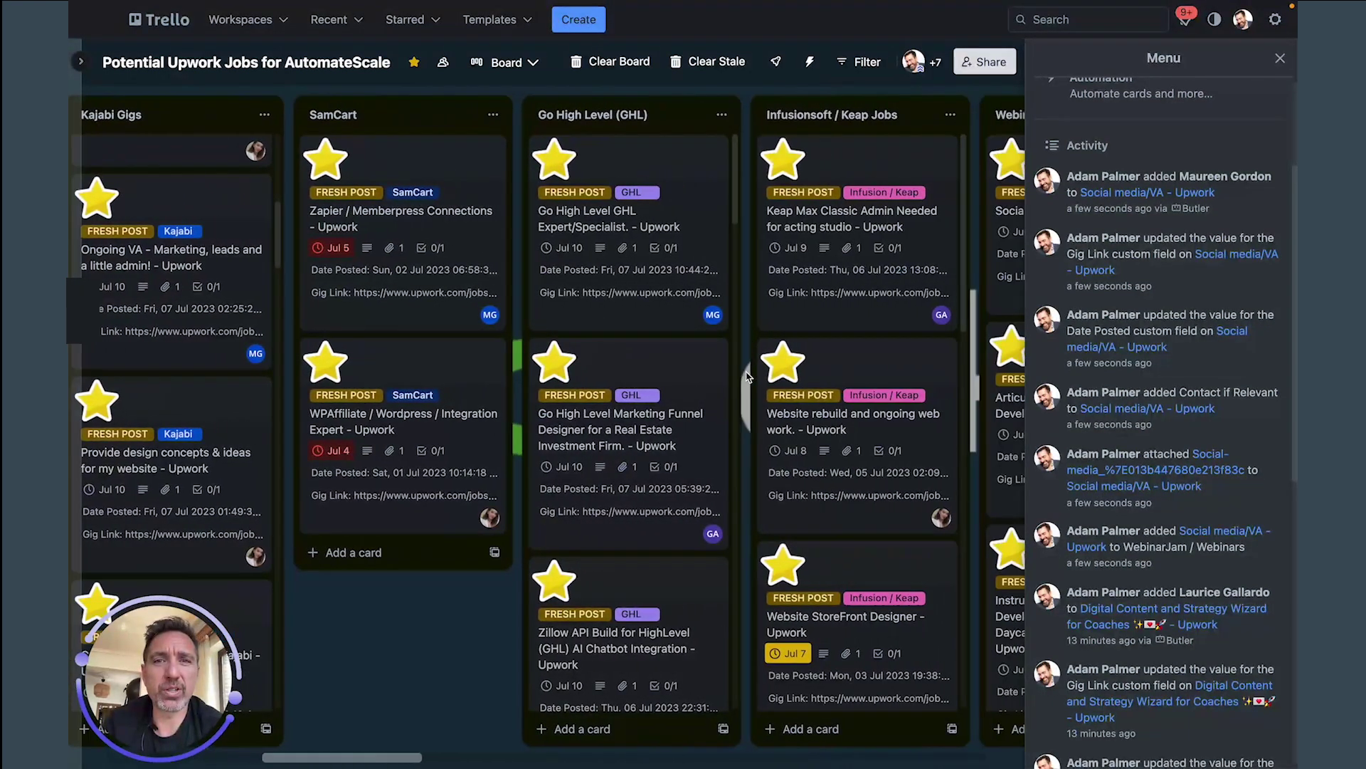
scroll(747, 376, right, 3)
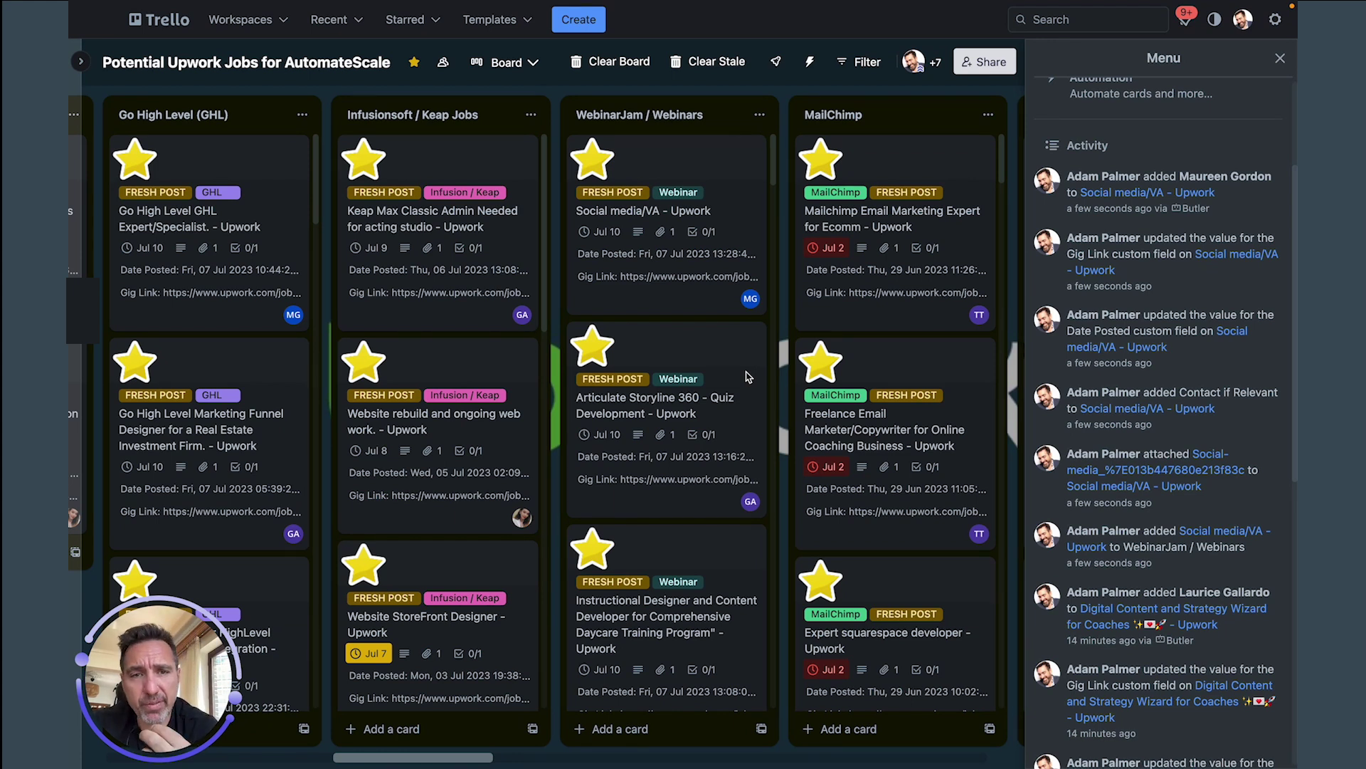
scroll(748, 377, down, 1)
scroll(748, 377, right, 5)
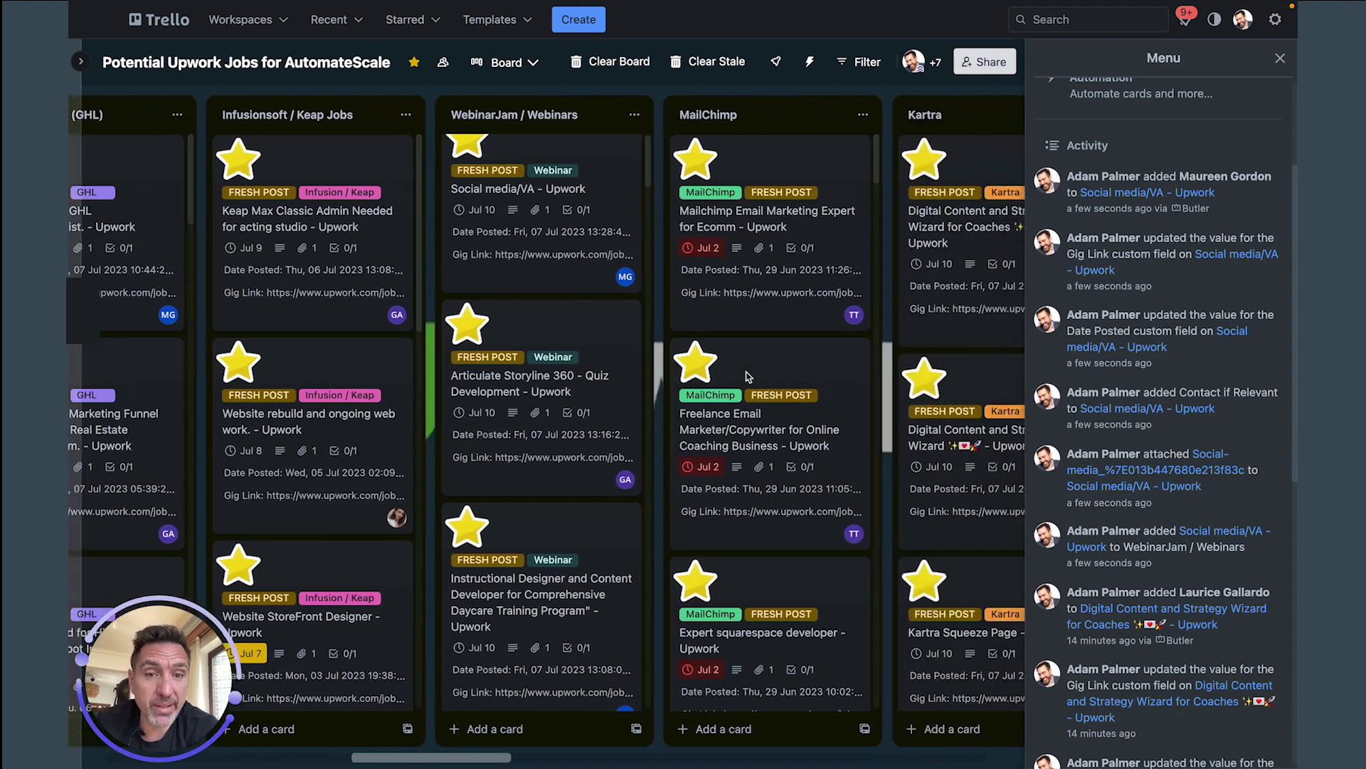
scroll(748, 377, right, 2)
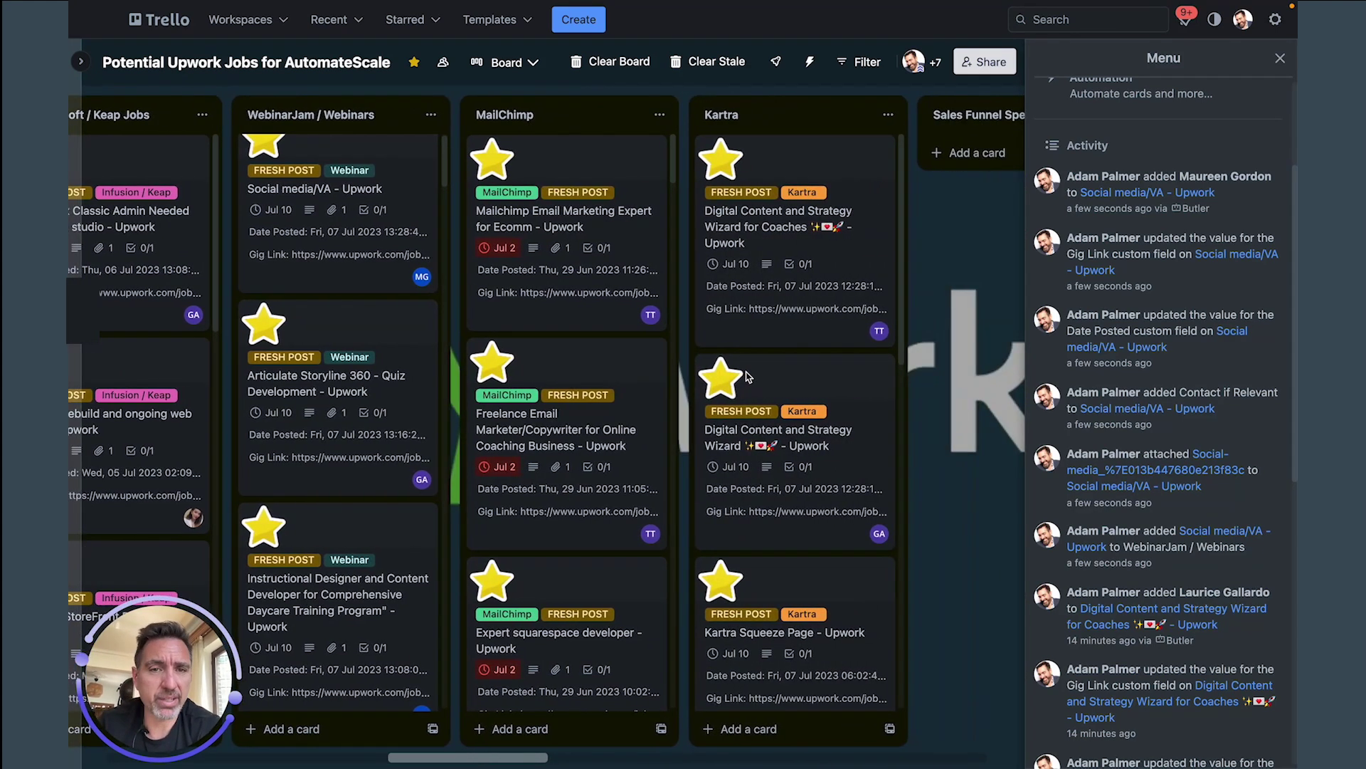
scroll(748, 377, right, 8)
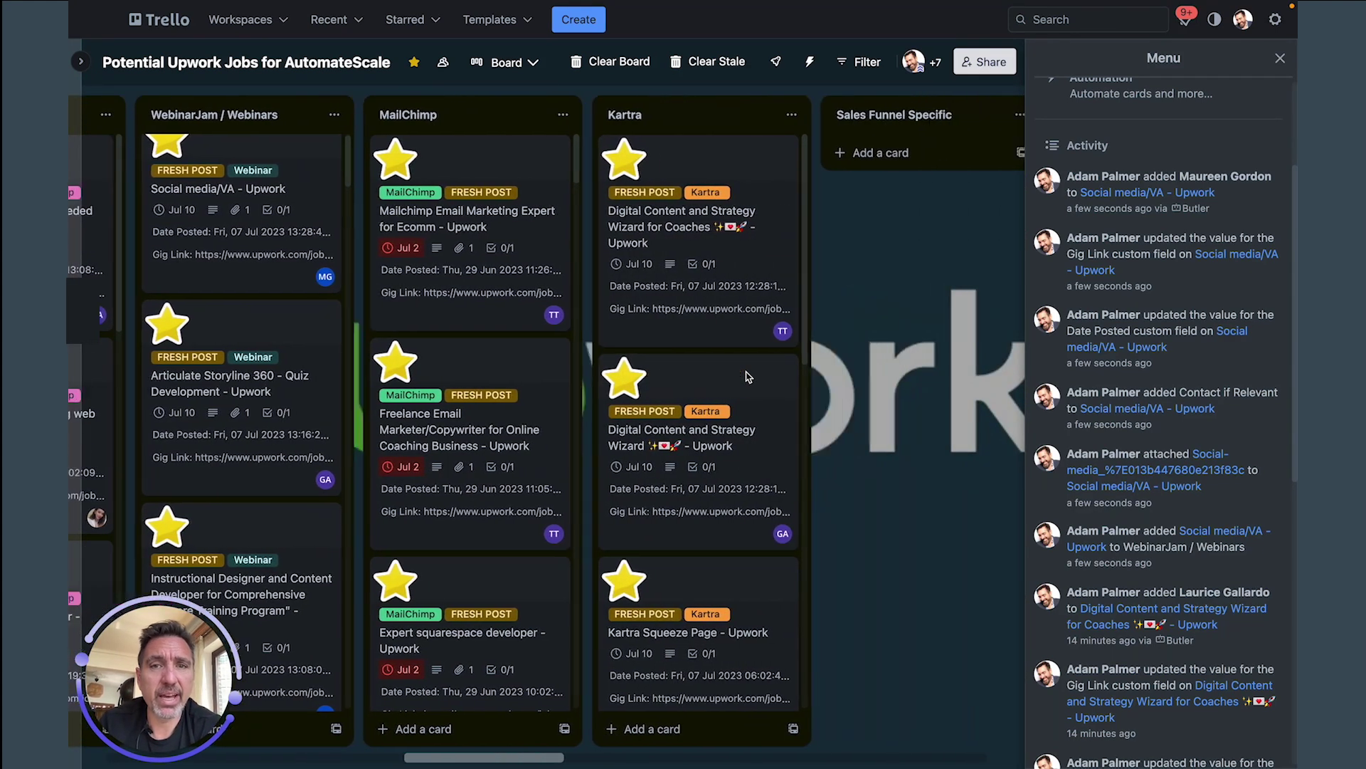
scroll(748, 378, left, 10)
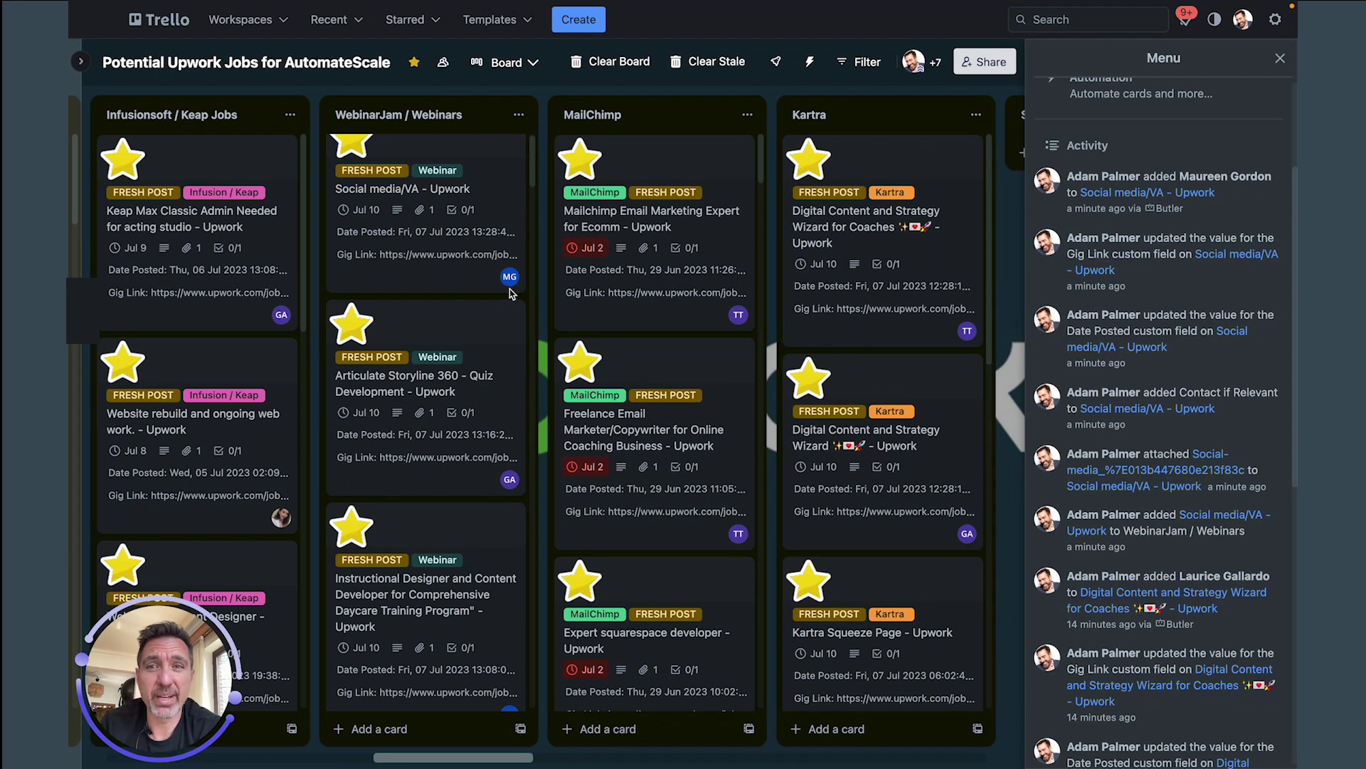
scroll(262, 420, left, 3)
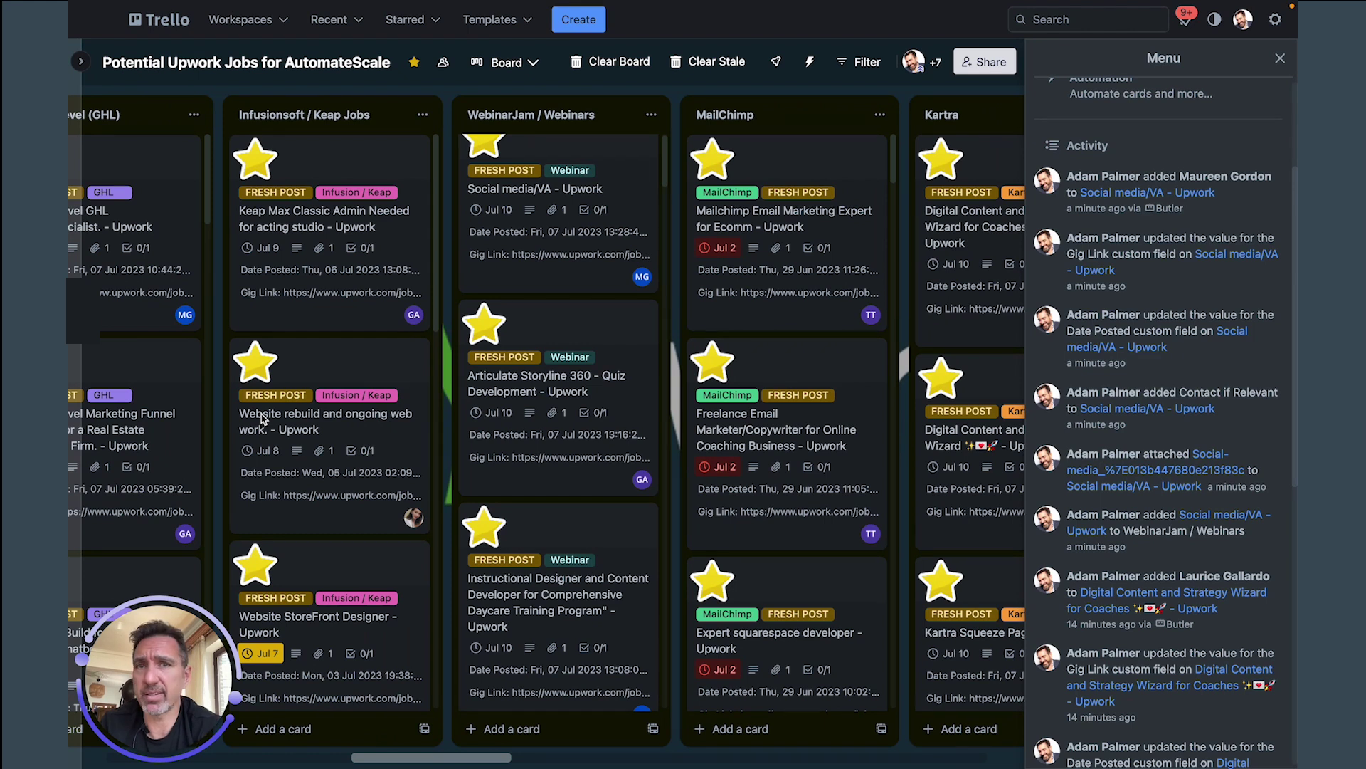
scroll(262, 420, left, 3)
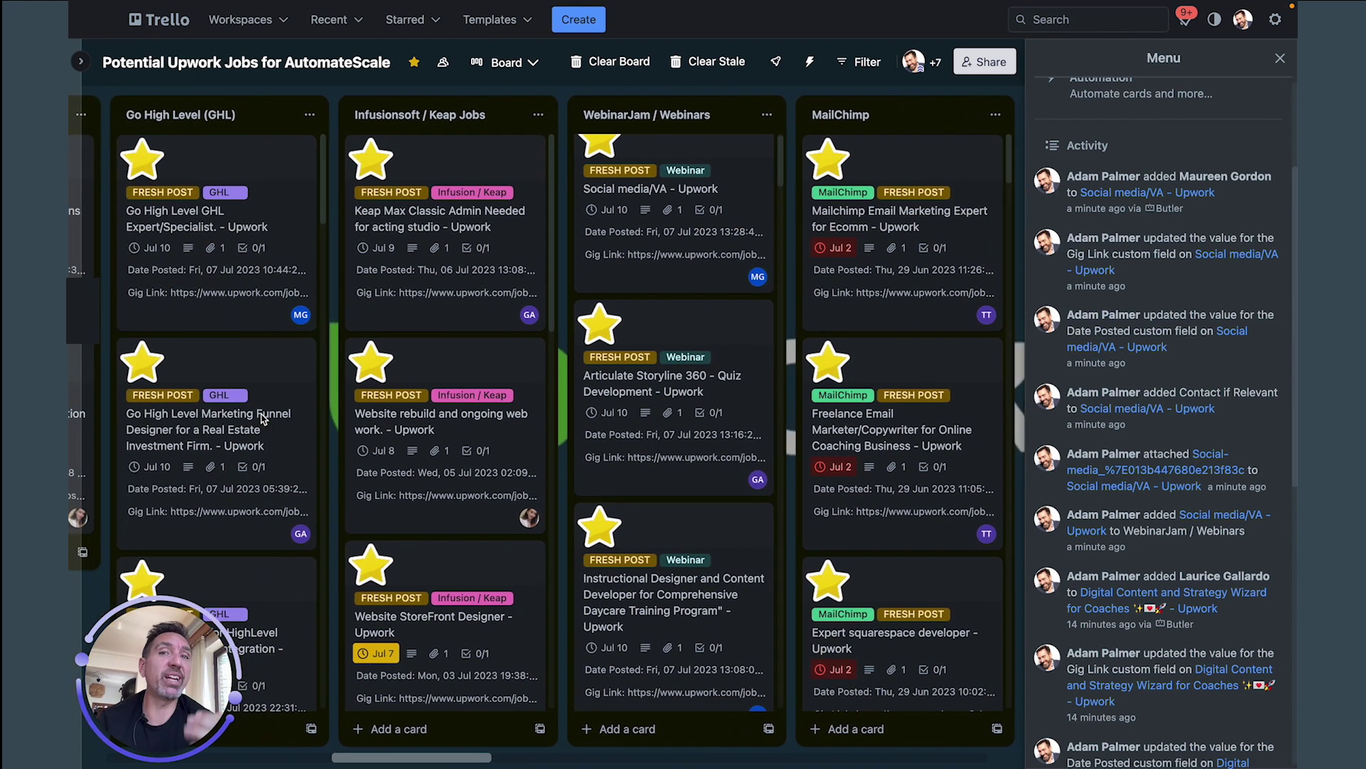
Step: Open the Keap Max Classic Admin card, expand its full job description and select part of its title
click(429, 271)
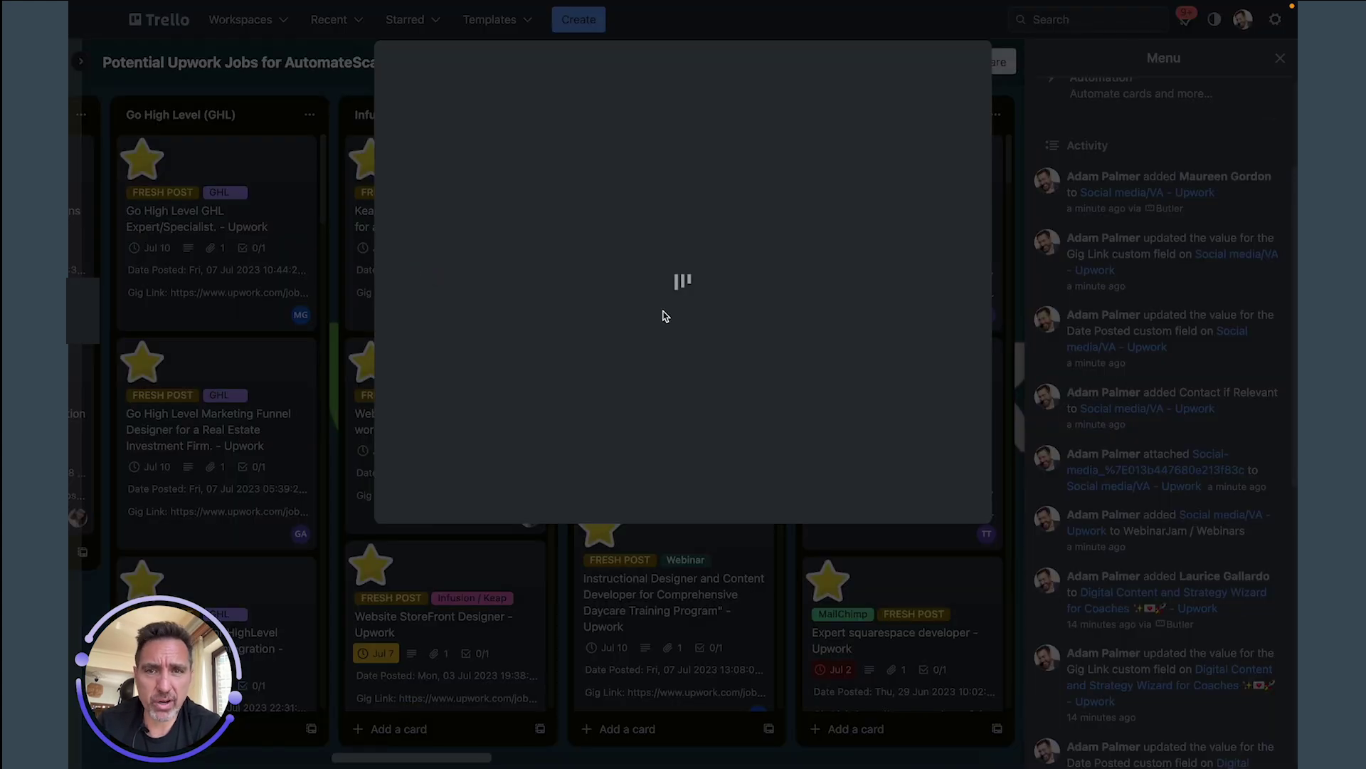
scroll(620, 388, down, 2)
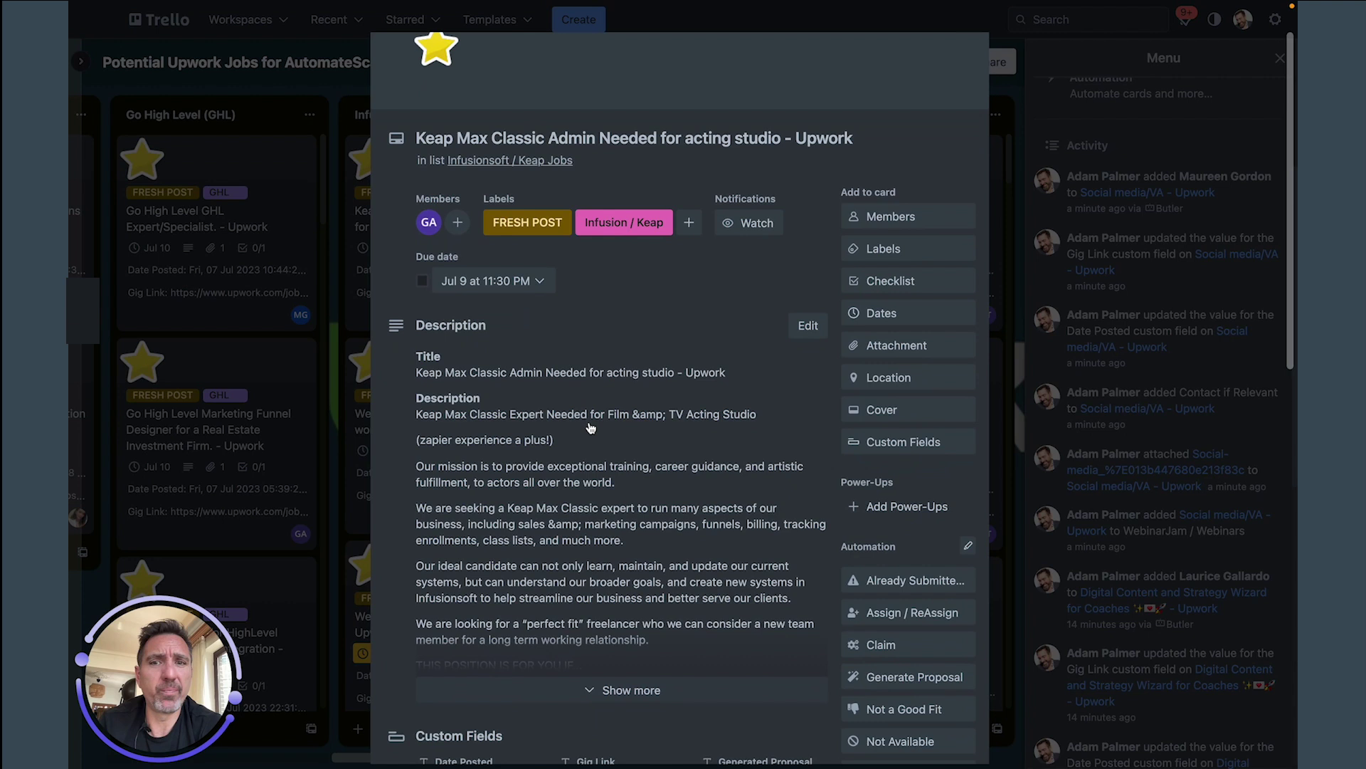
scroll(590, 427, down, 2)
click(616, 605)
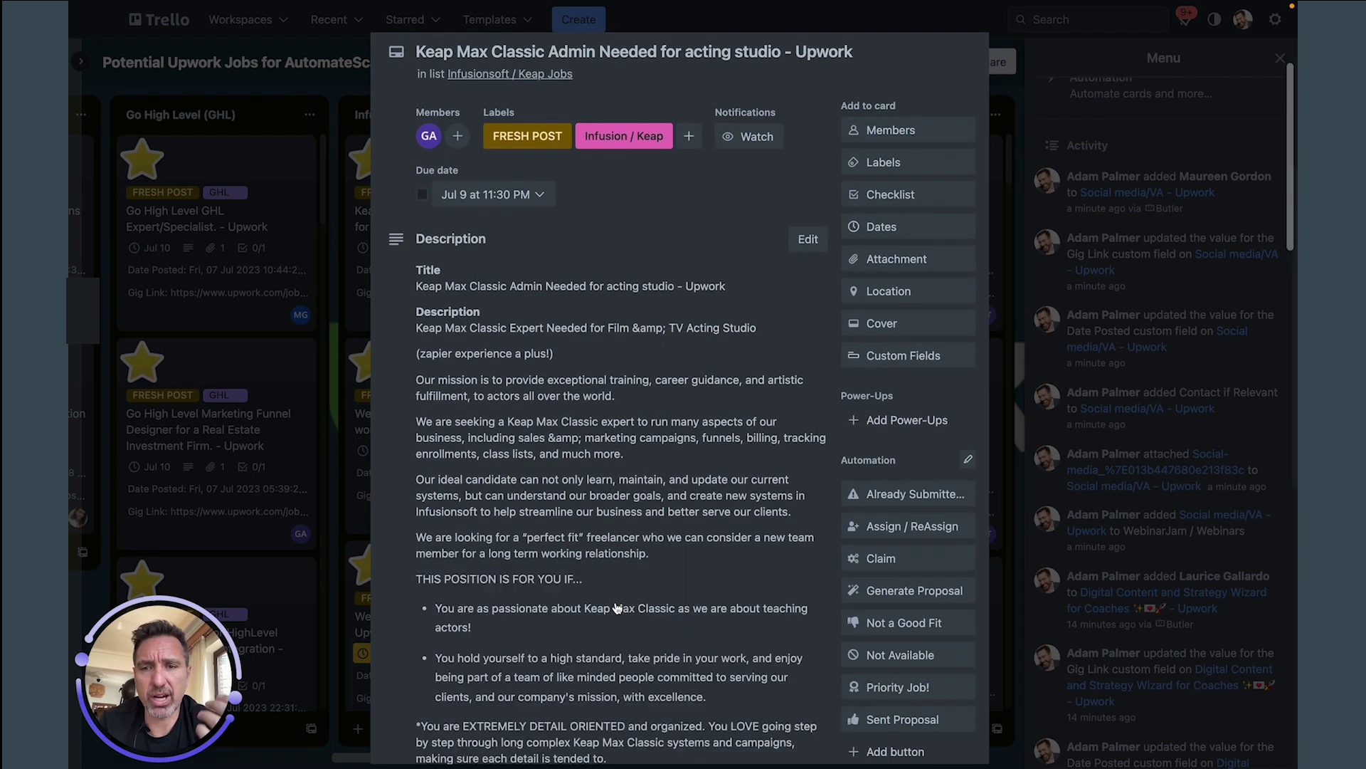
scroll(617, 607, down, 3)
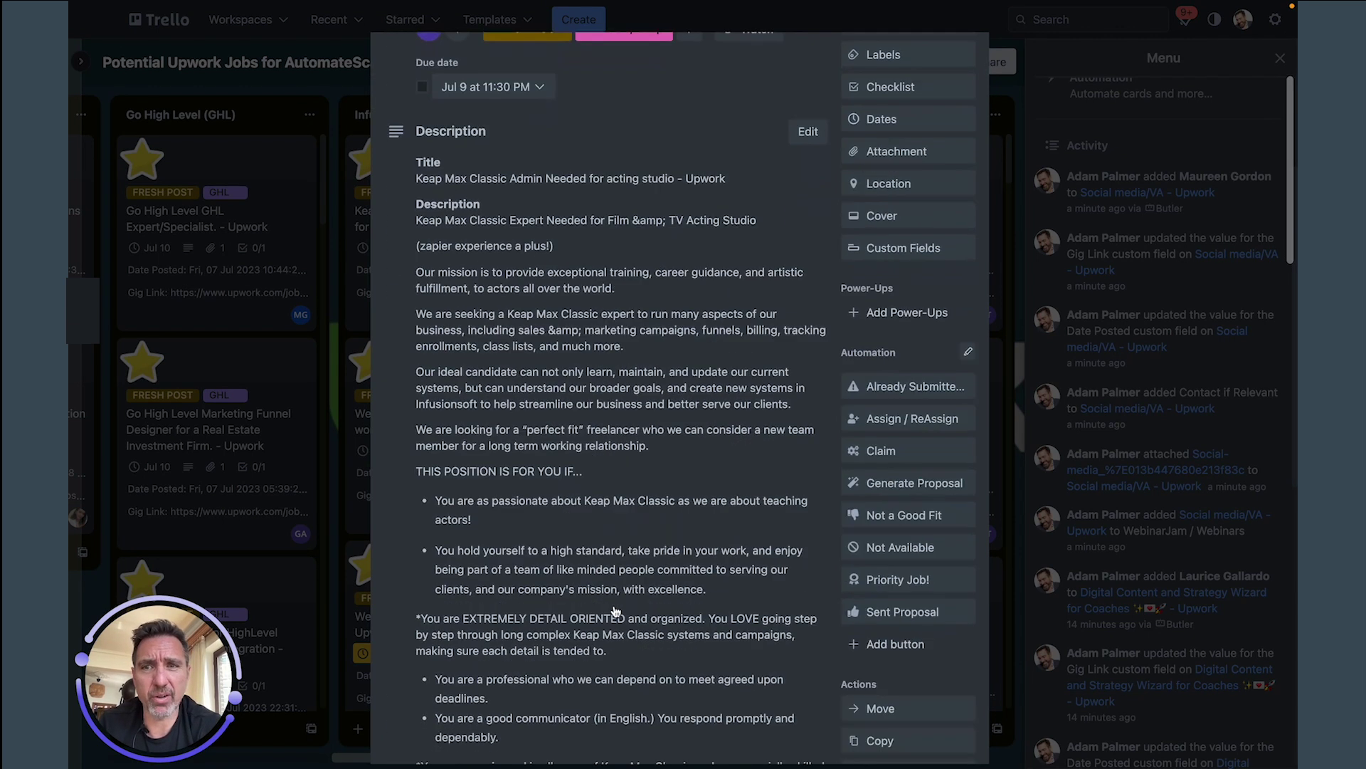
drag(429, 183, 561, 185)
Step: Close the Keap Max Classic card and open the Go High Level Marketing Funnel Designer card
click(322, 491)
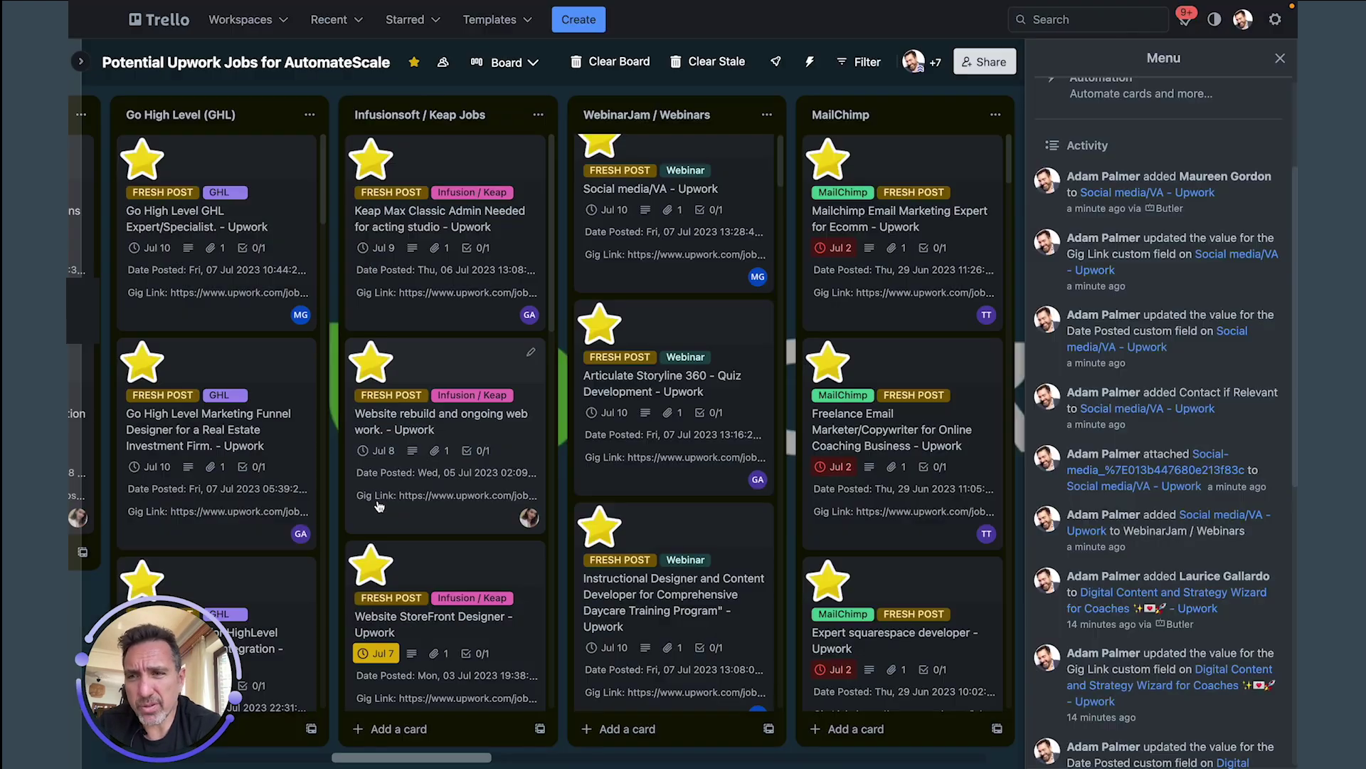
scroll(380, 506, left, 3)
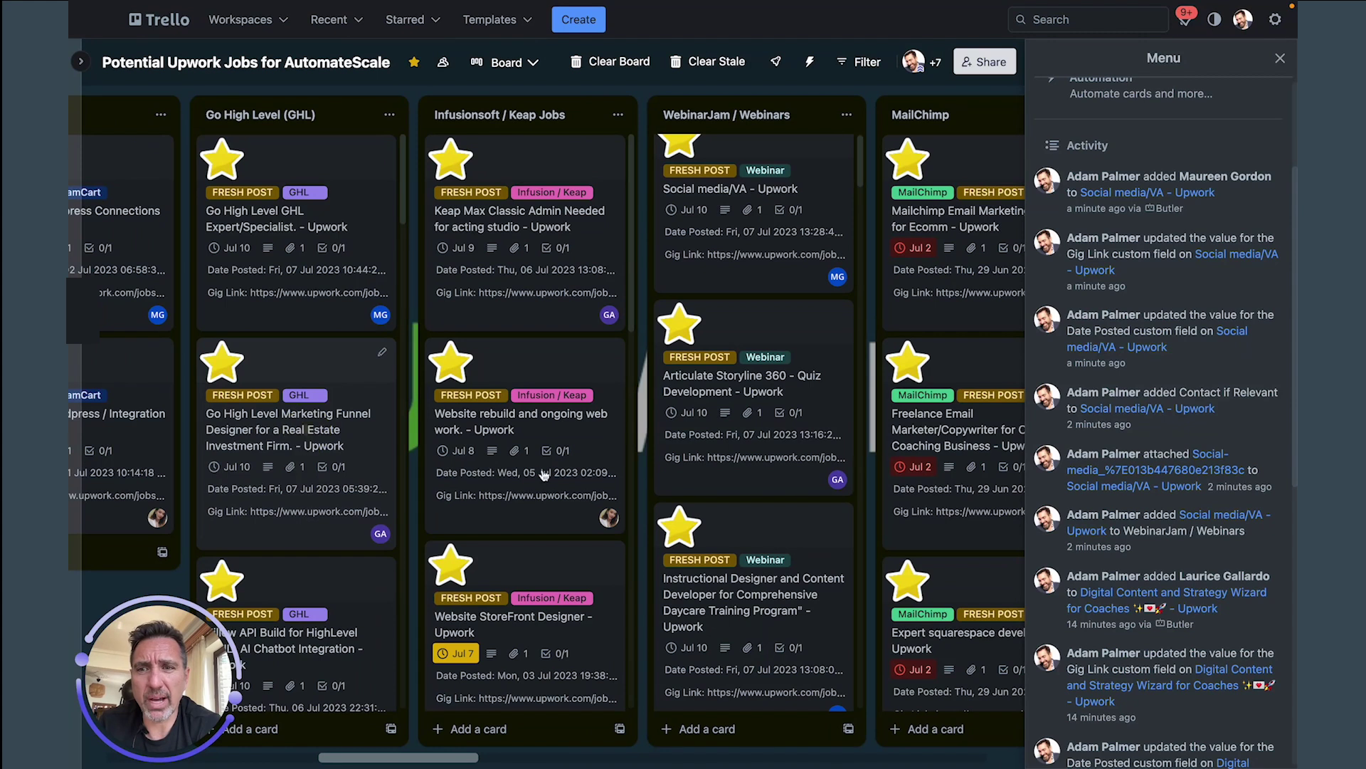
key(Return)
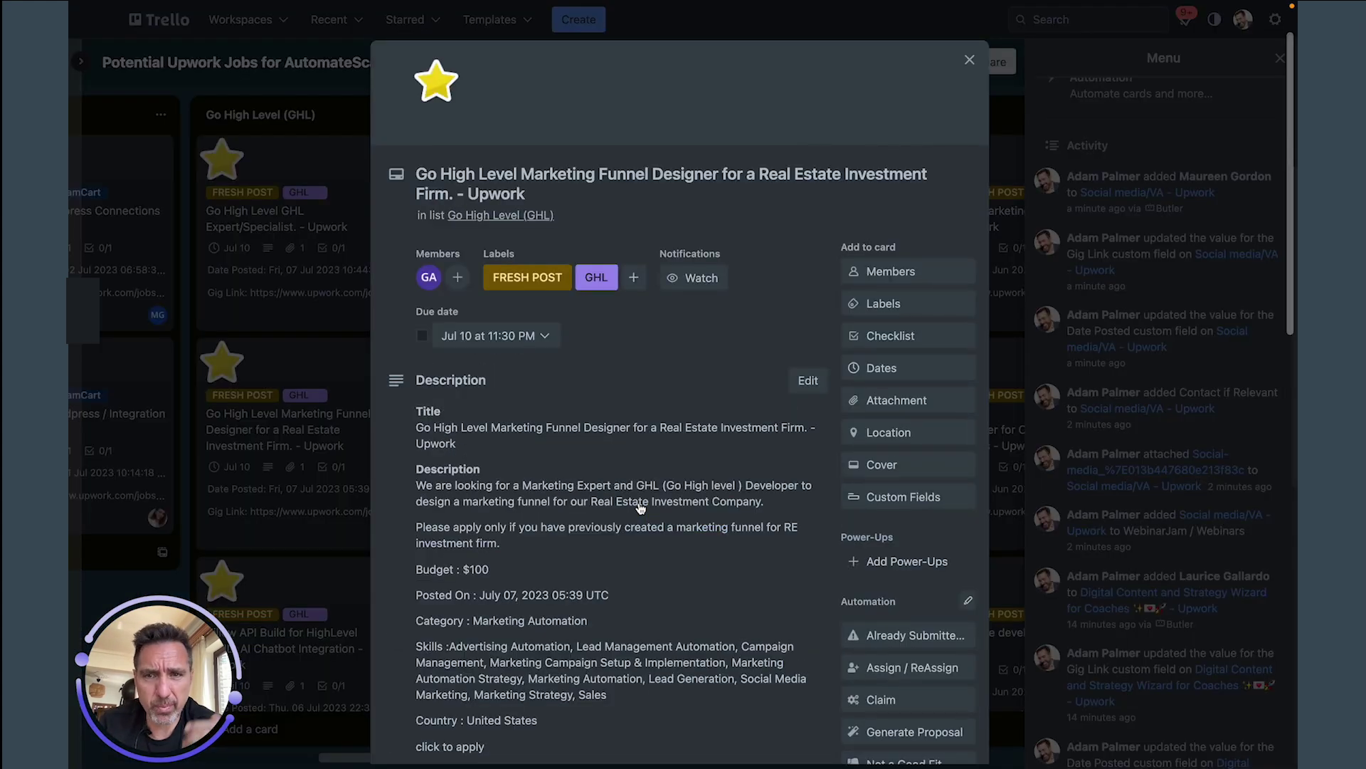
scroll(640, 507, down, 2)
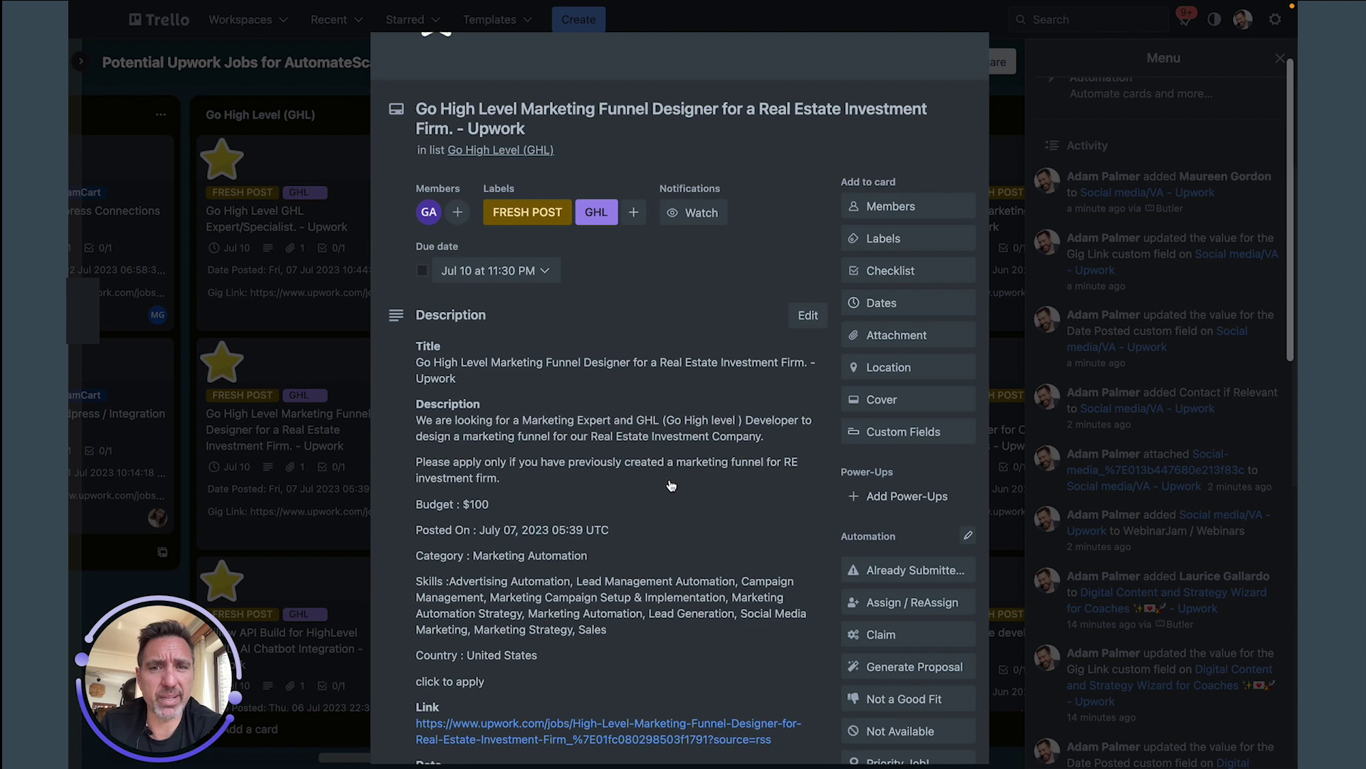
scroll(670, 484, down, 3)
scroll(671, 484, down, 3)
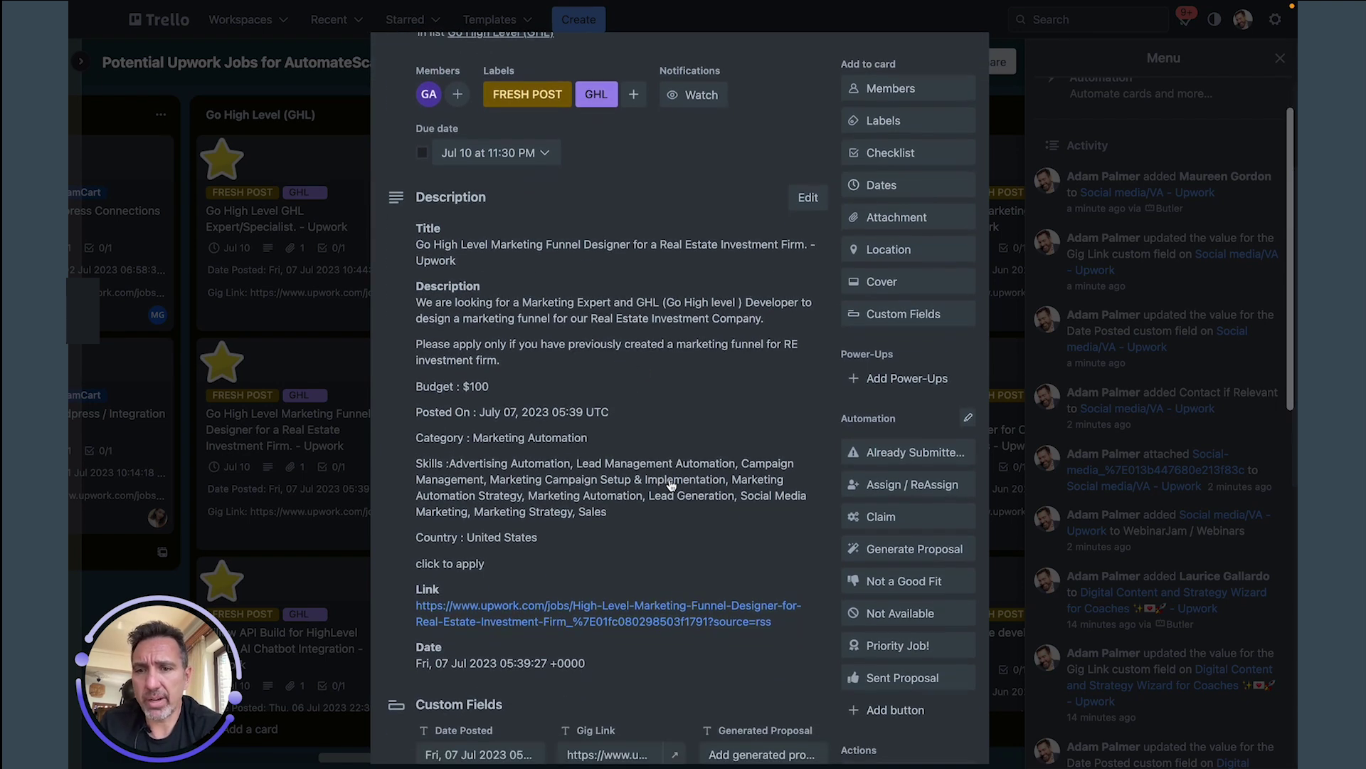
scroll(790, 595, up, 5)
scroll(790, 595, down, 2)
scroll(790, 595, down, 2)
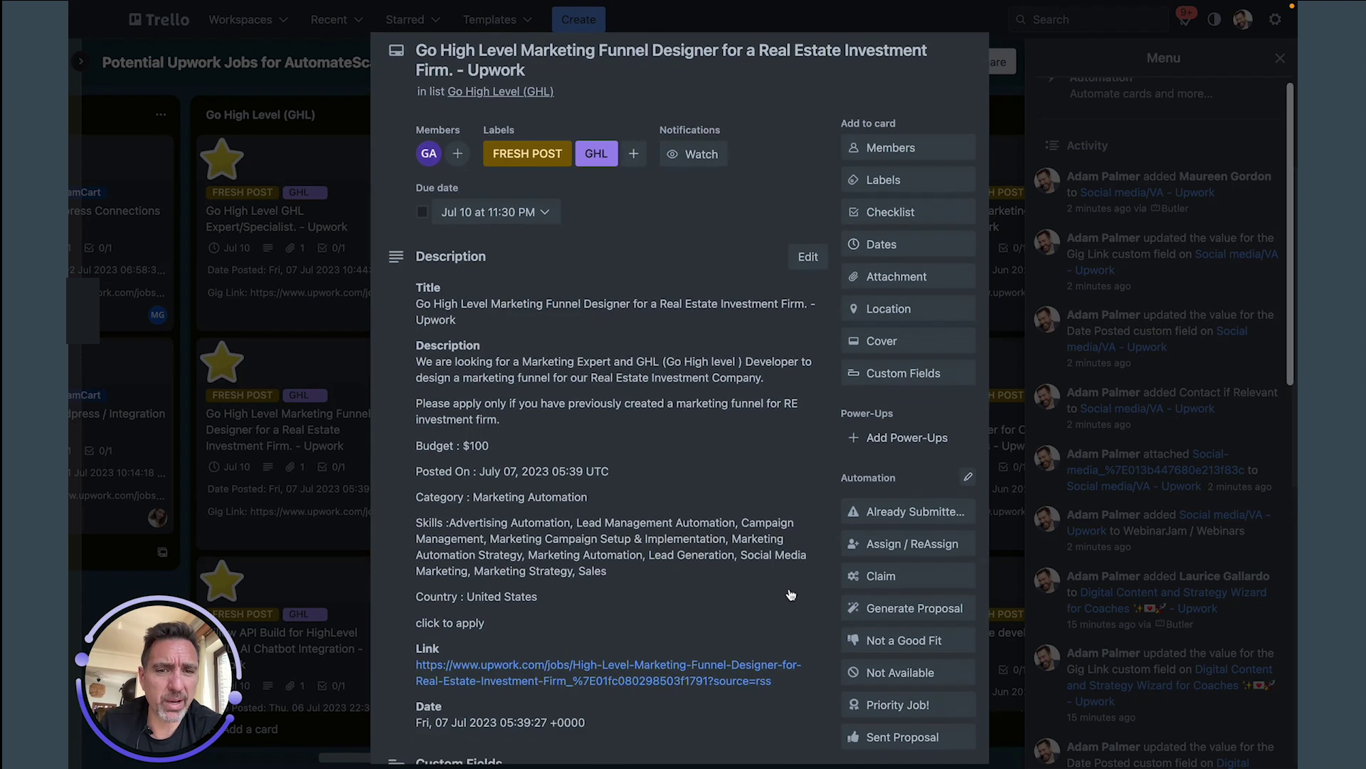
Step: Run Generate Proposal on the card and review its Proposal Generated label and activity
click(907, 564)
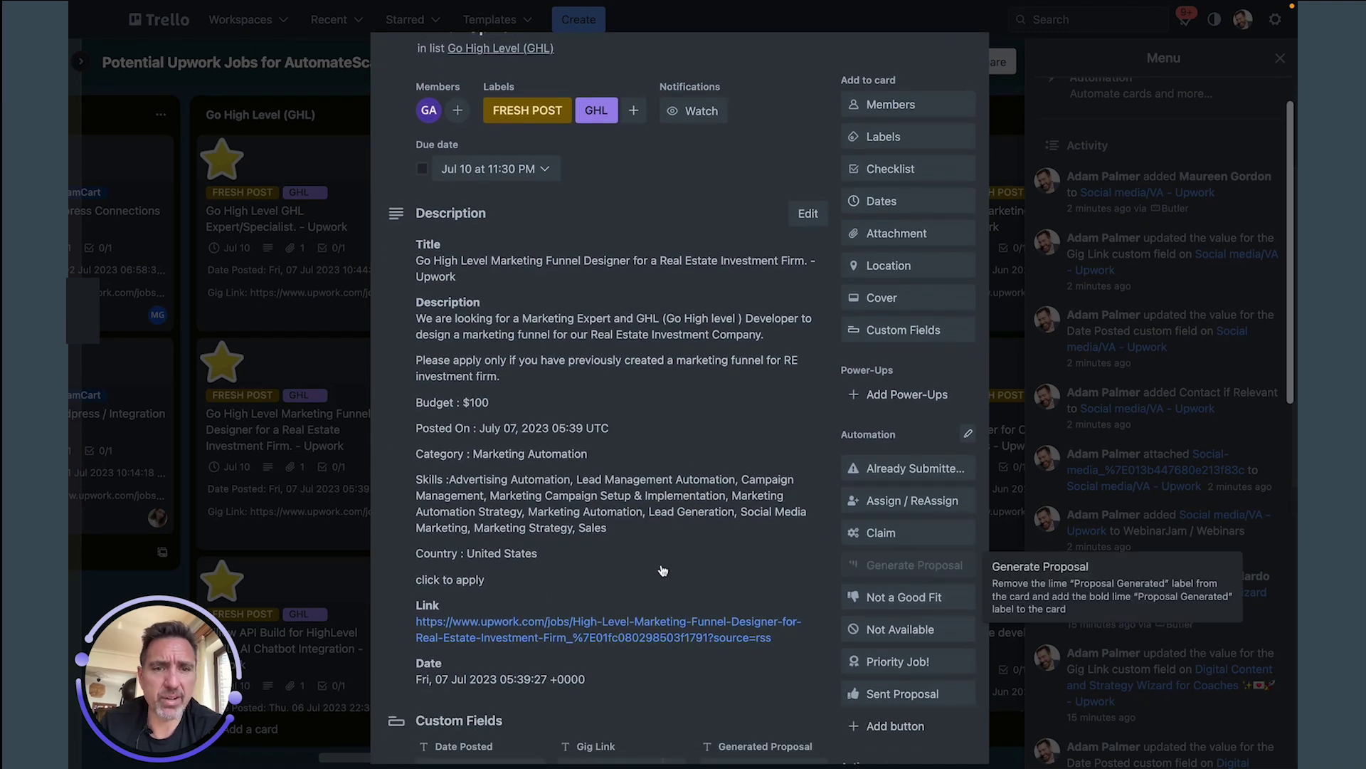
scroll(666, 575, down, 10)
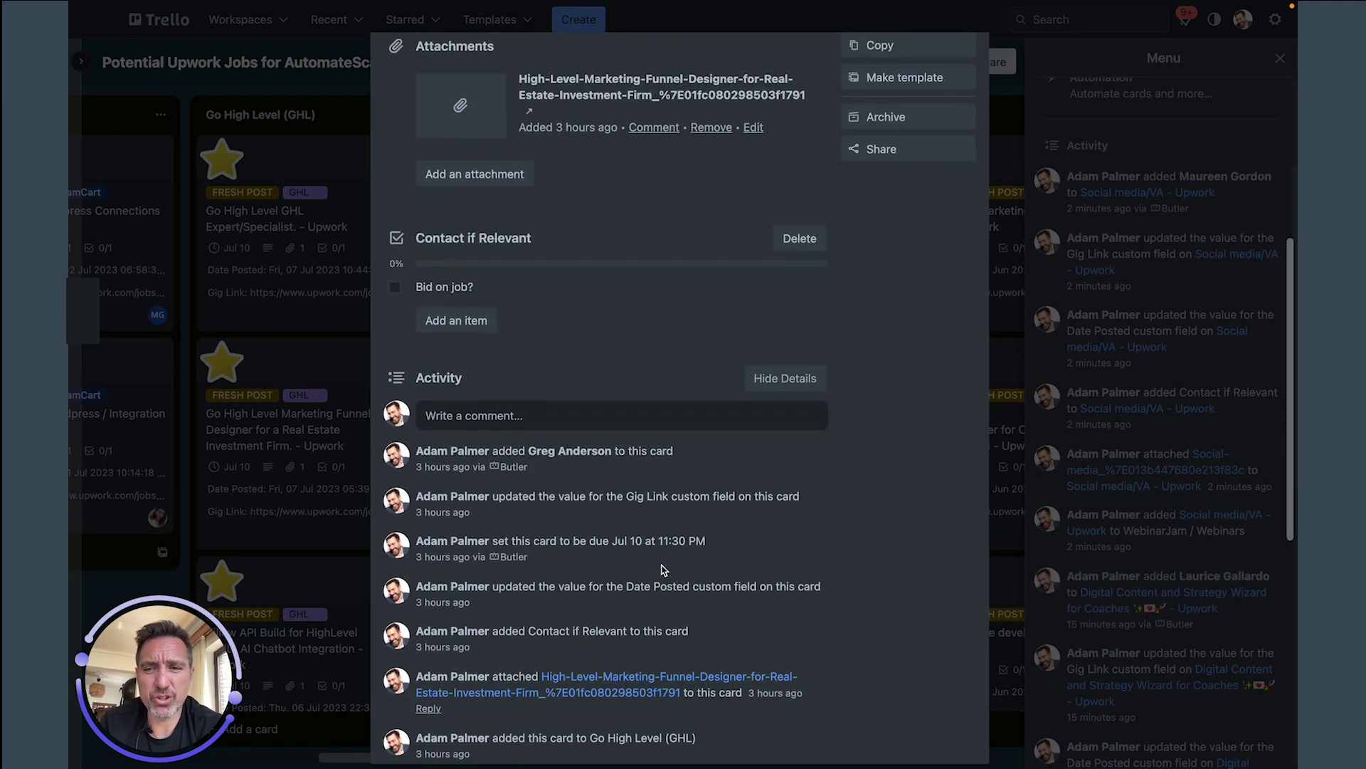
scroll(676, 560, up, 2)
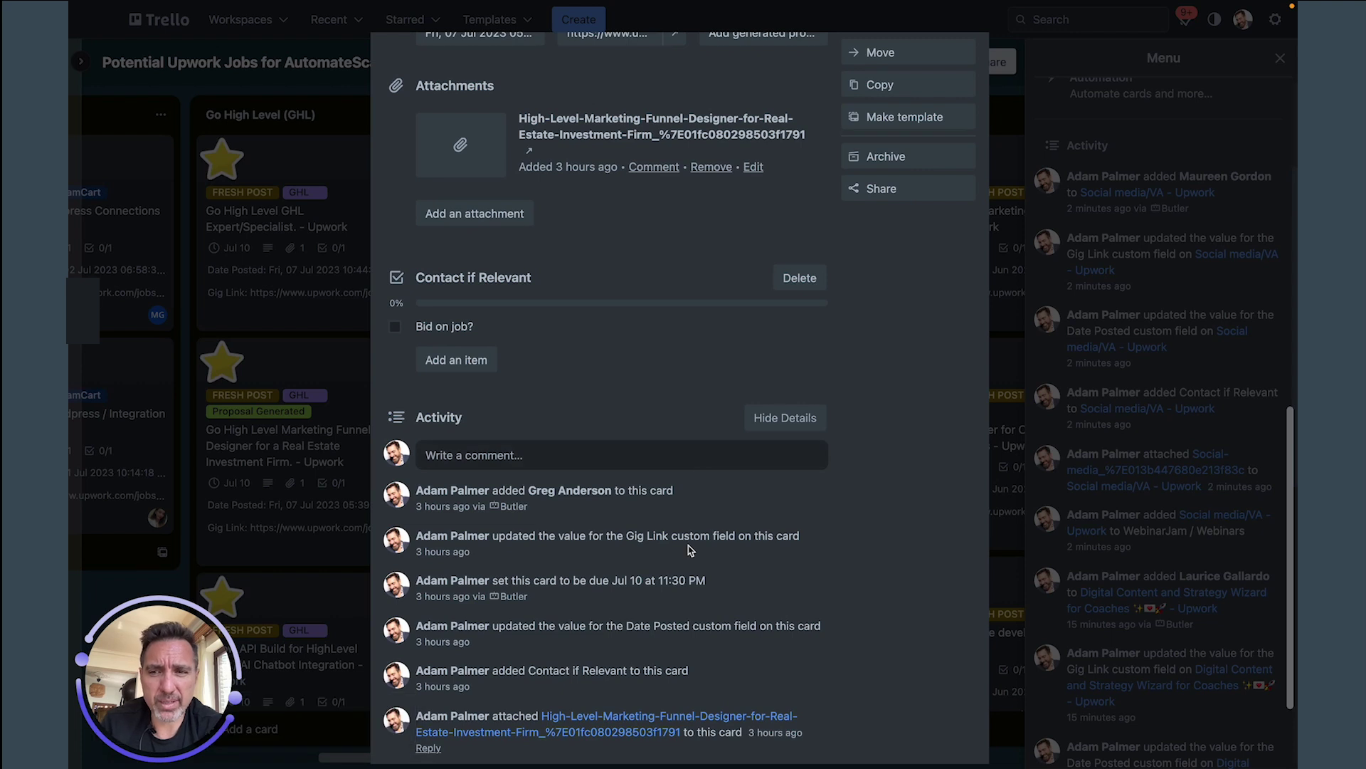
scroll(689, 549, up, 1)
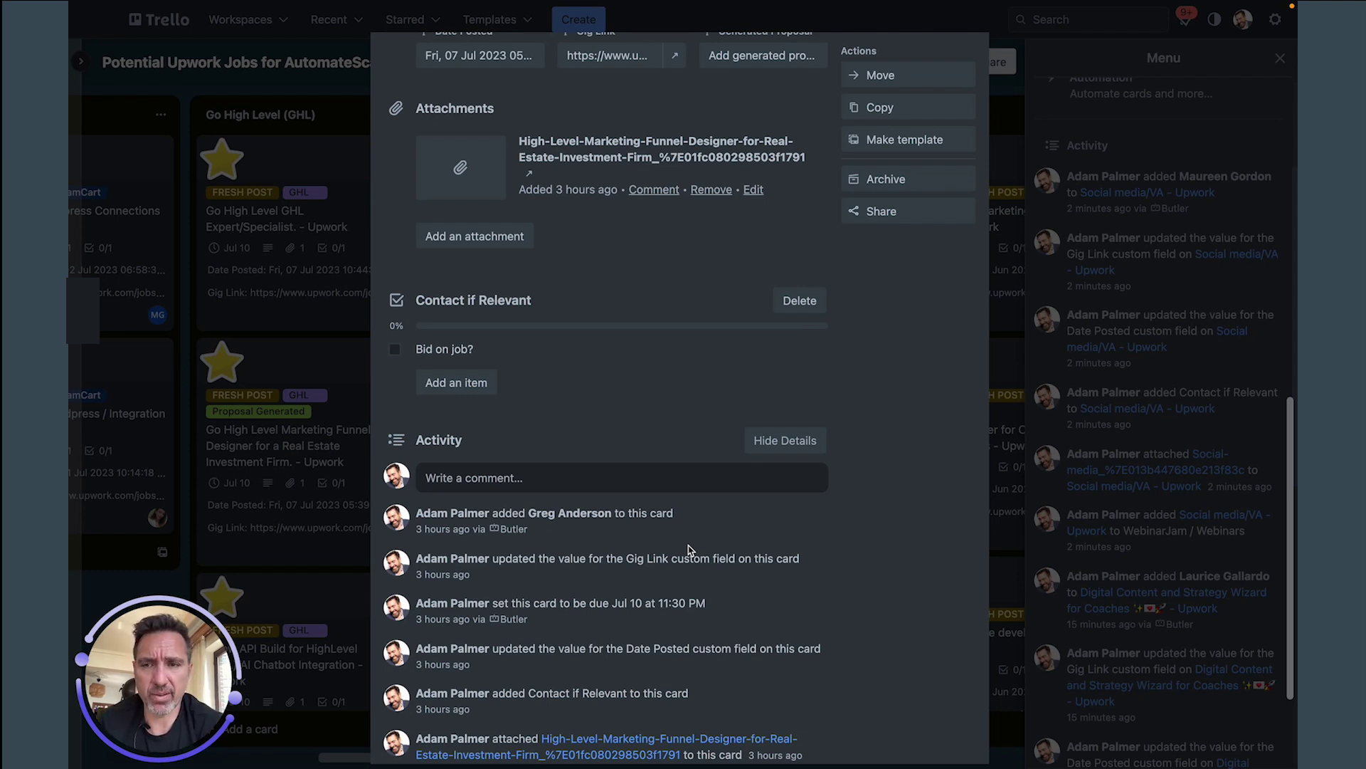
scroll(562, 503, up, 9)
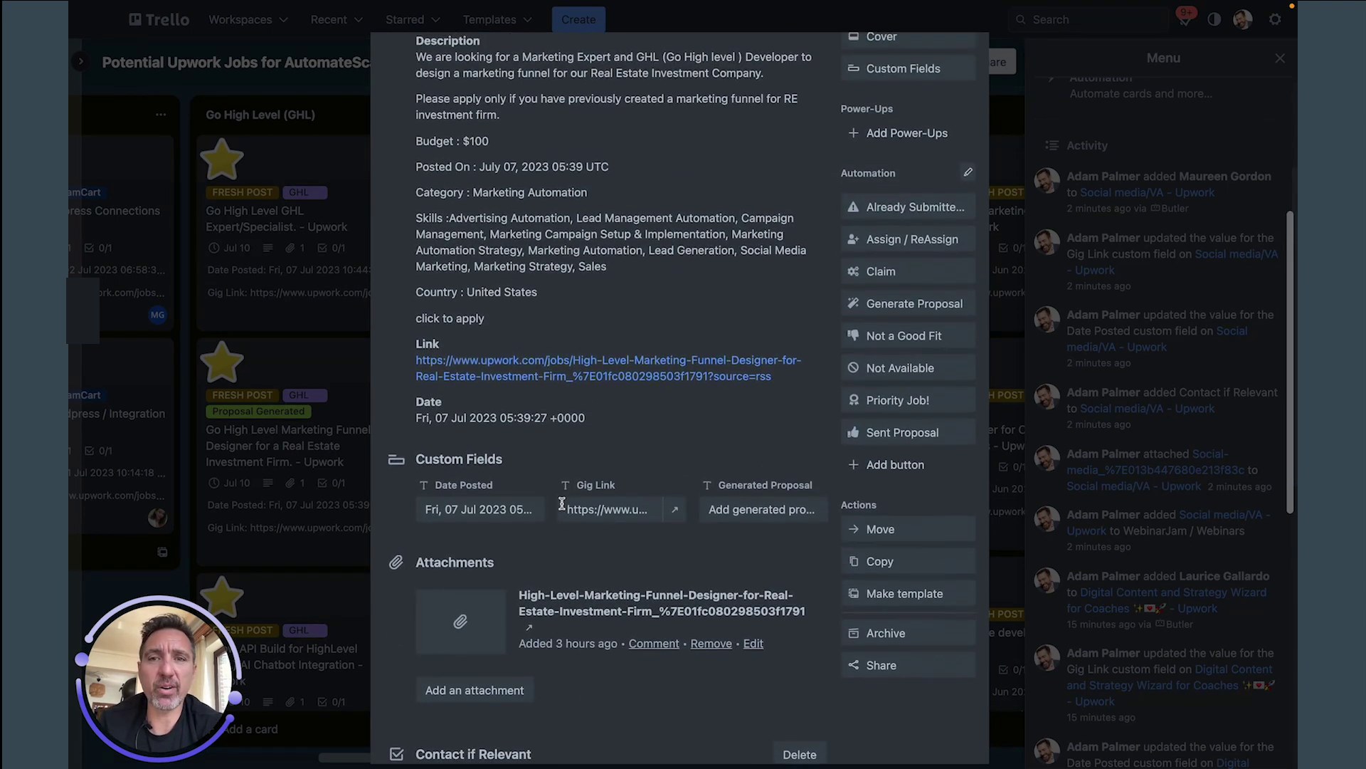
scroll(563, 503, down, 10)
scroll(562, 503, down, 1)
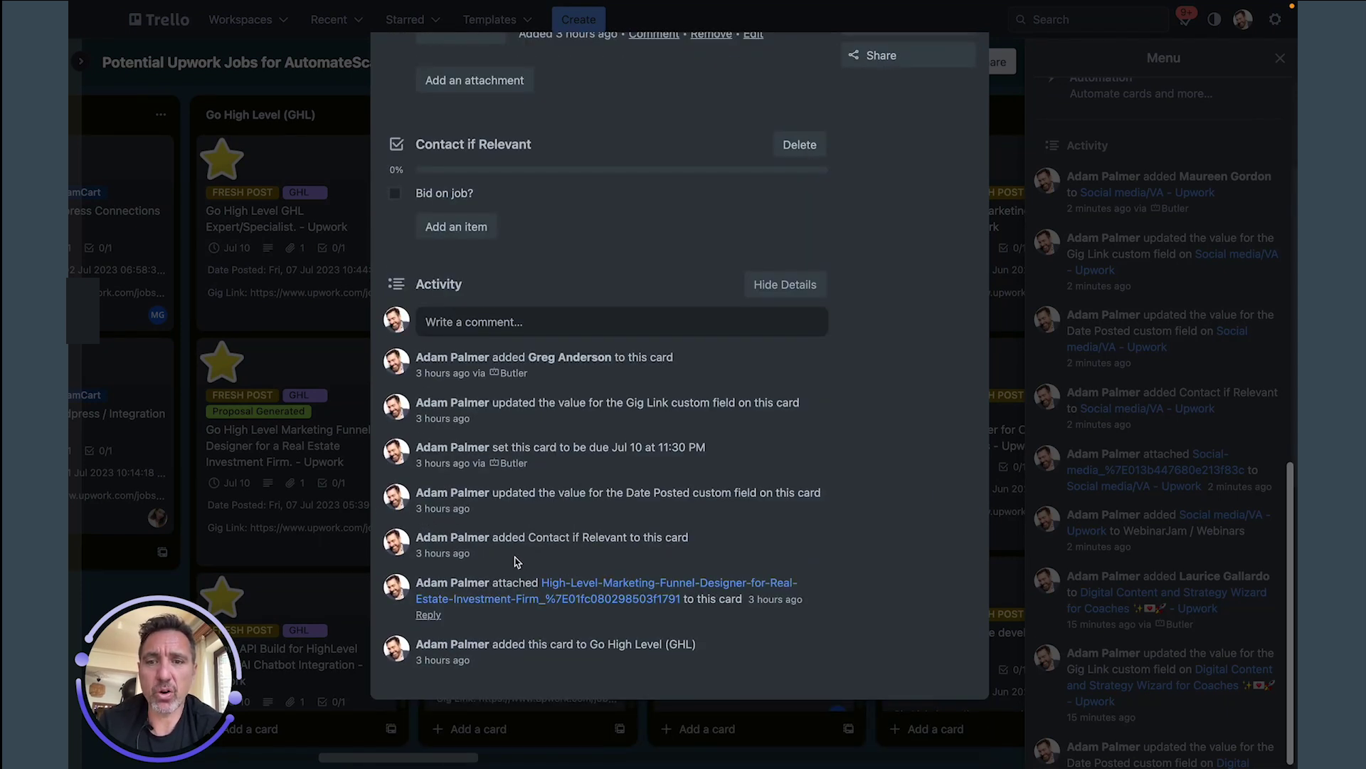
scroll(537, 534, up, 4)
scroll(539, 534, up, 6)
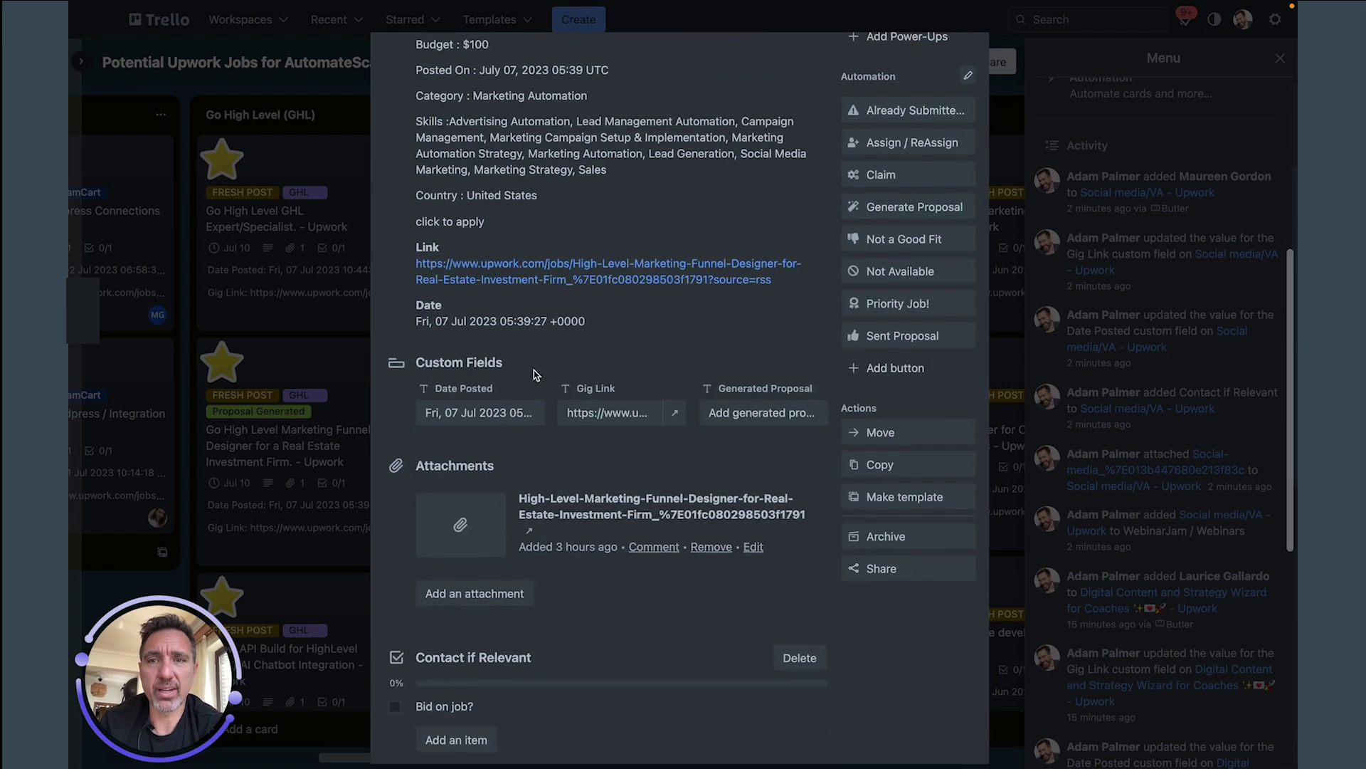
scroll(546, 368, down, 9)
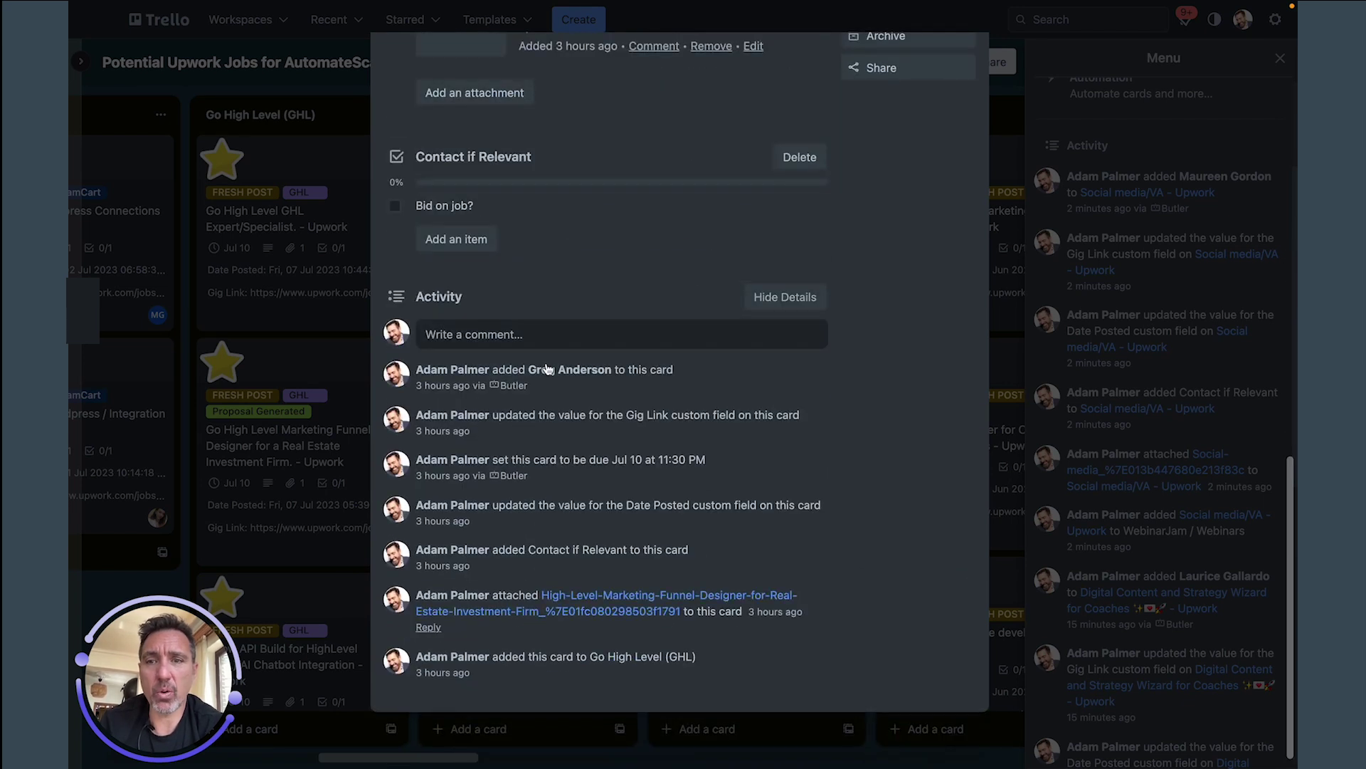
Step: Close the Go High Level card and scroll the board to the SamCart list
click(339, 534)
scroll(499, 538, right, 5)
scroll(597, 538, right, 5)
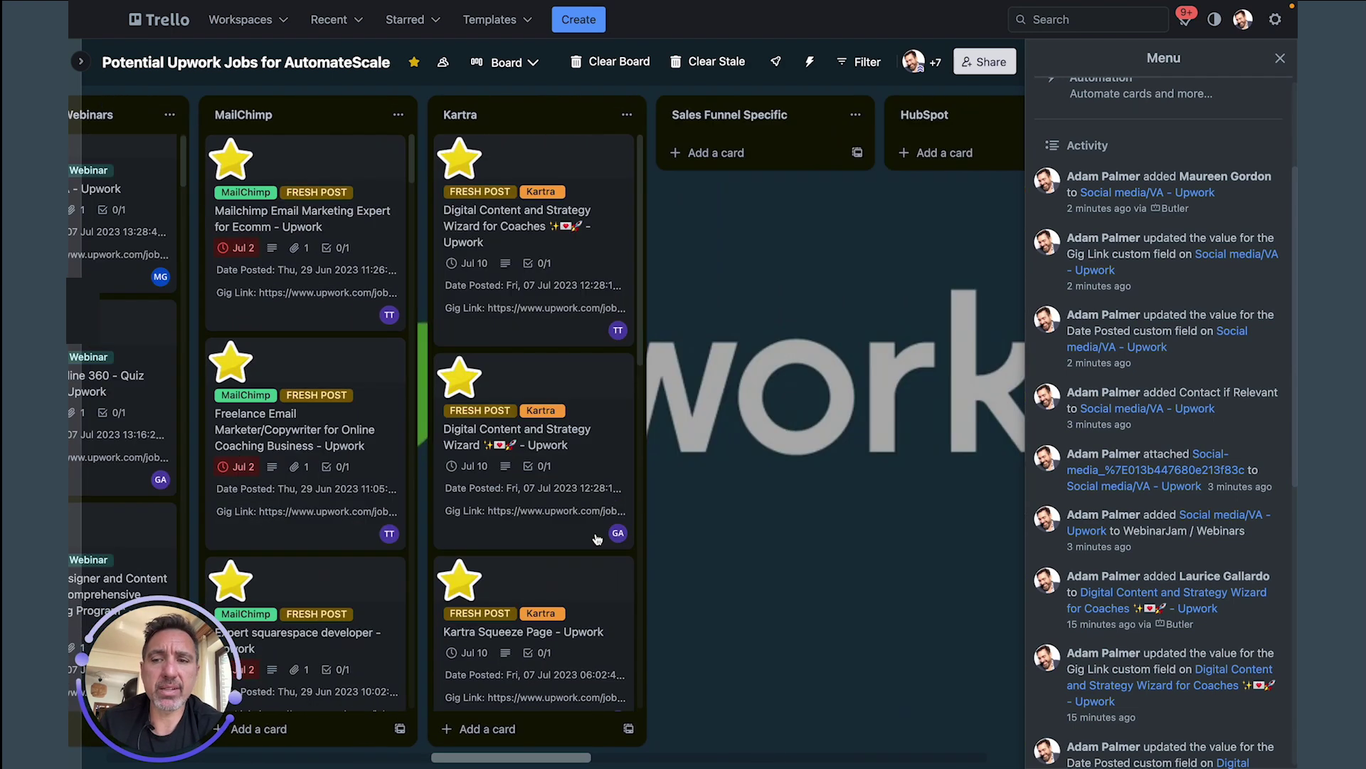
scroll(430, 433, left, 7)
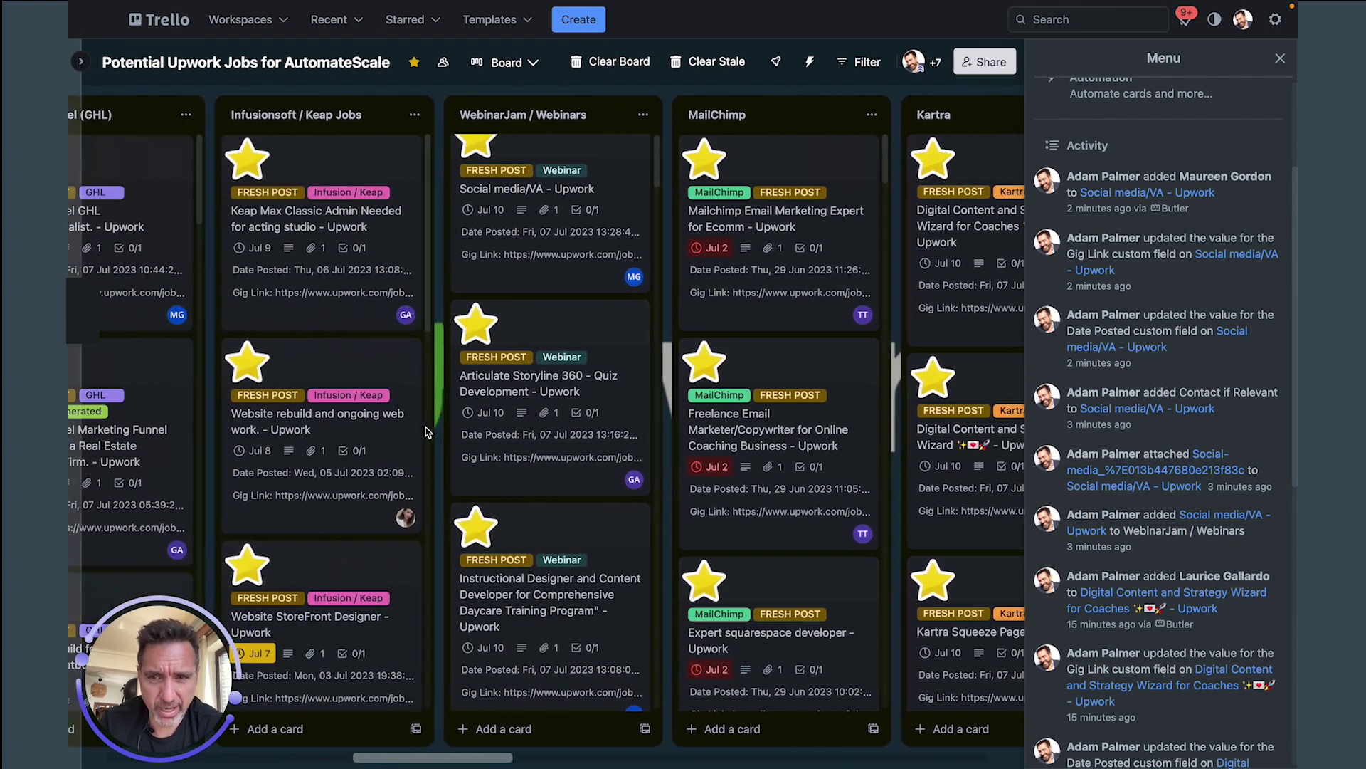
scroll(569, 430, left, 9)
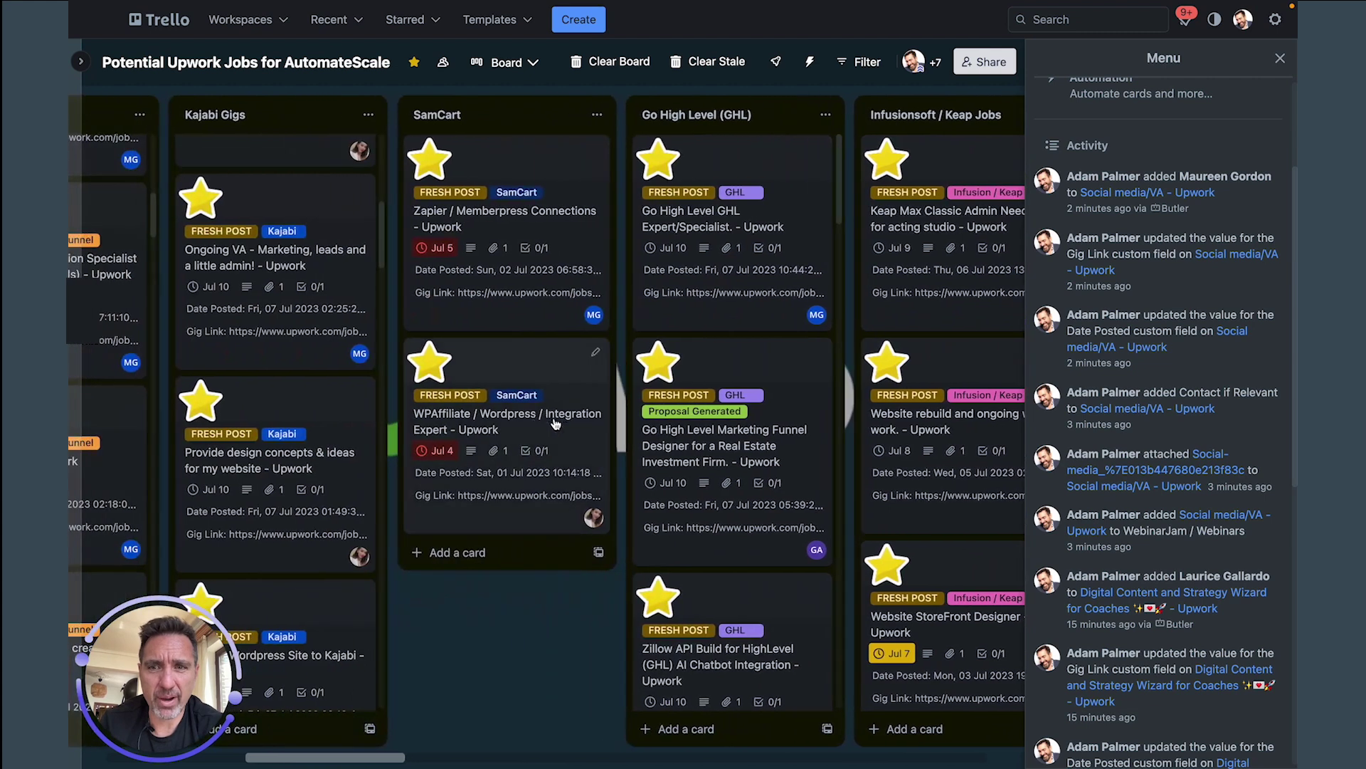
Step: Mark the Zapier / Memberpress Connections card Not a Good Fit, moving it out of SamCart
click(508, 275)
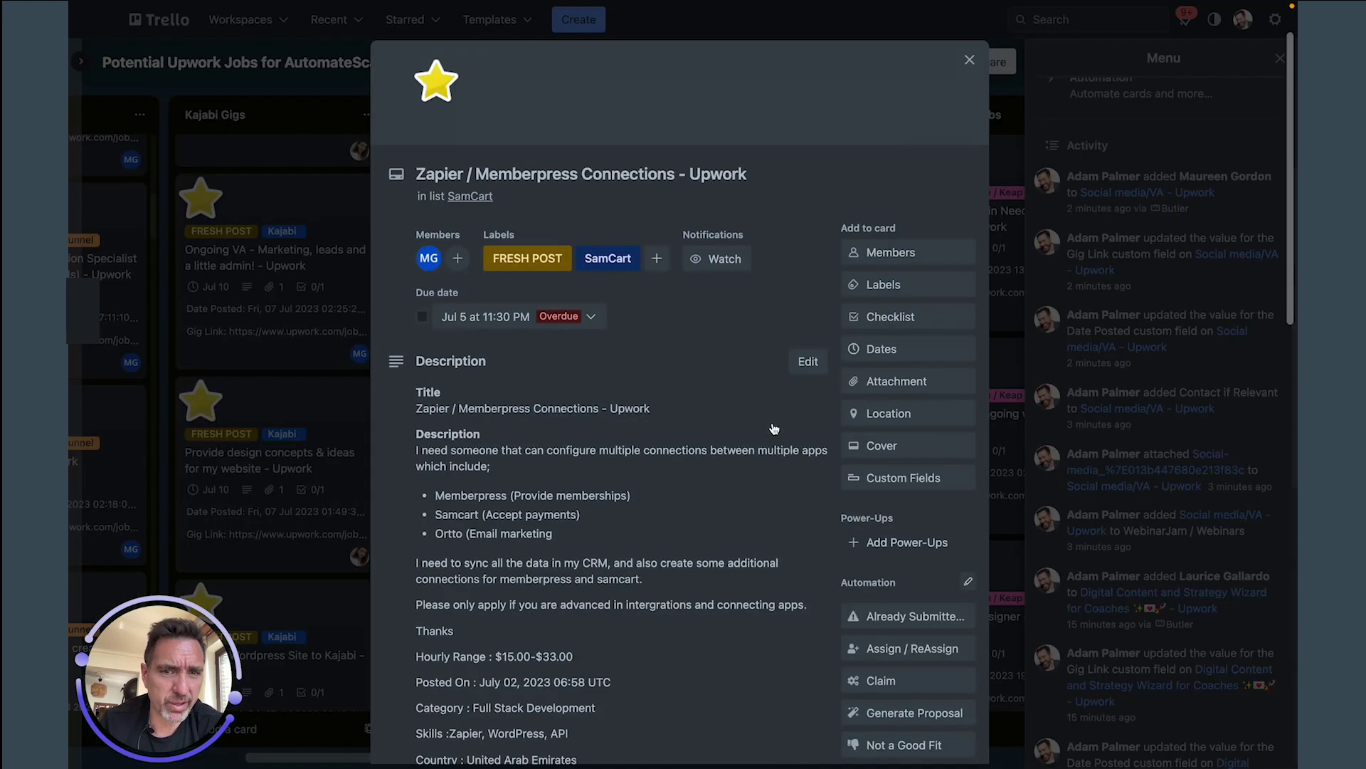
scroll(918, 541, down, 3)
click(920, 542)
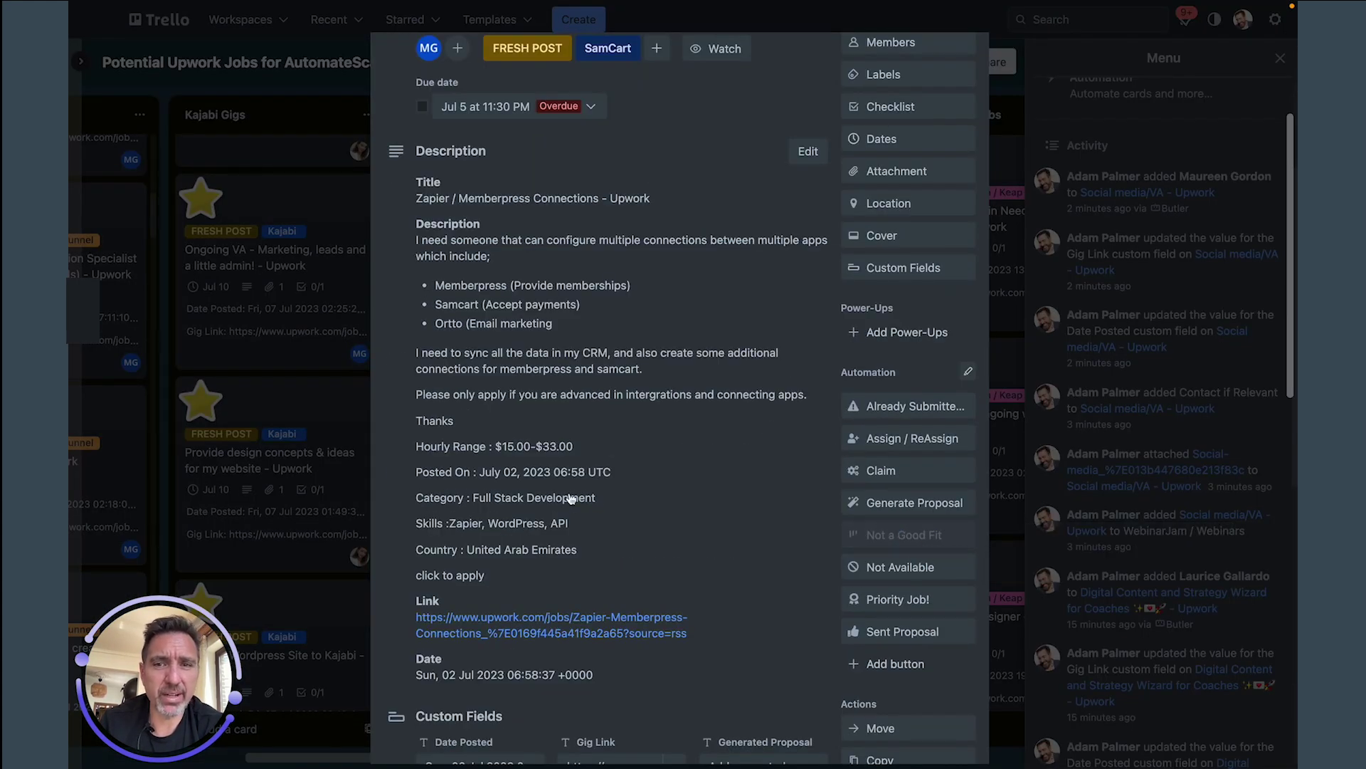
click(384, 508)
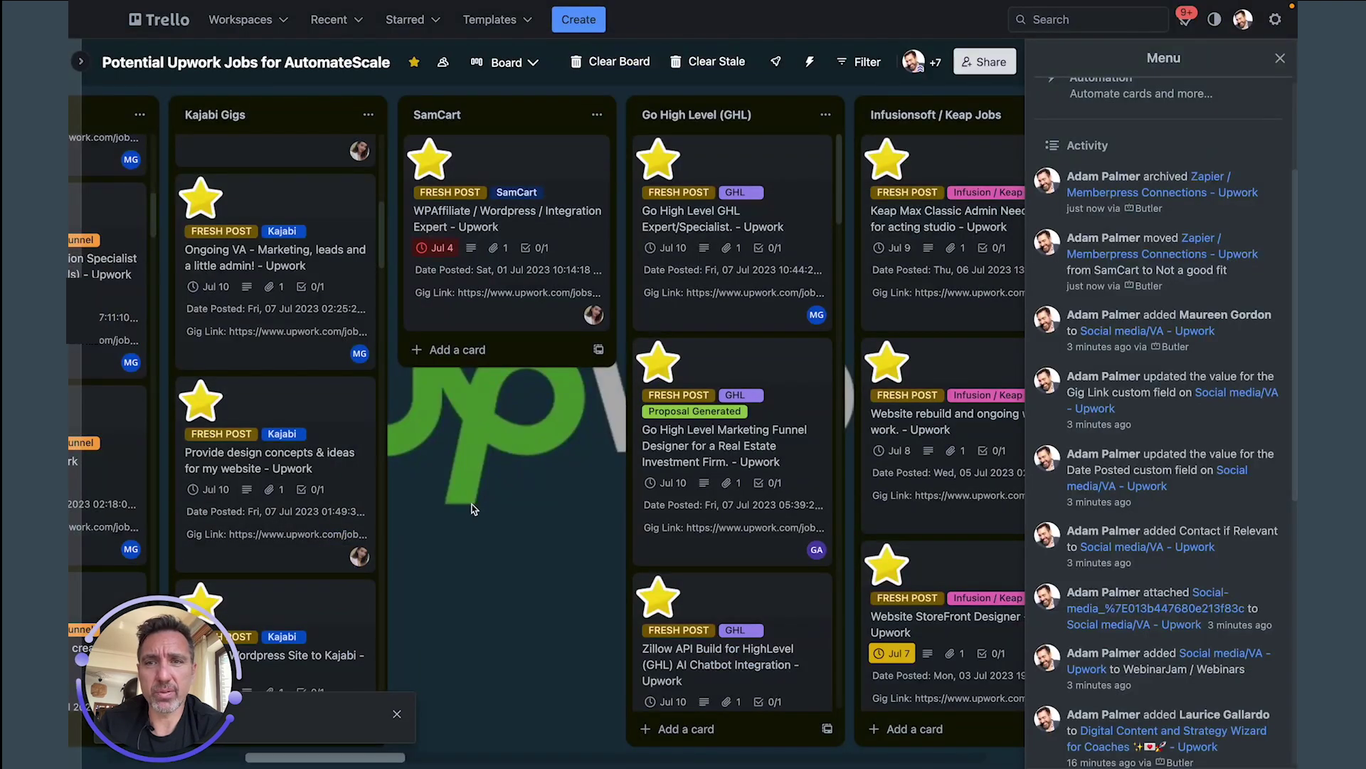
scroll(474, 508, right, 2)
scroll(474, 509, right, 3)
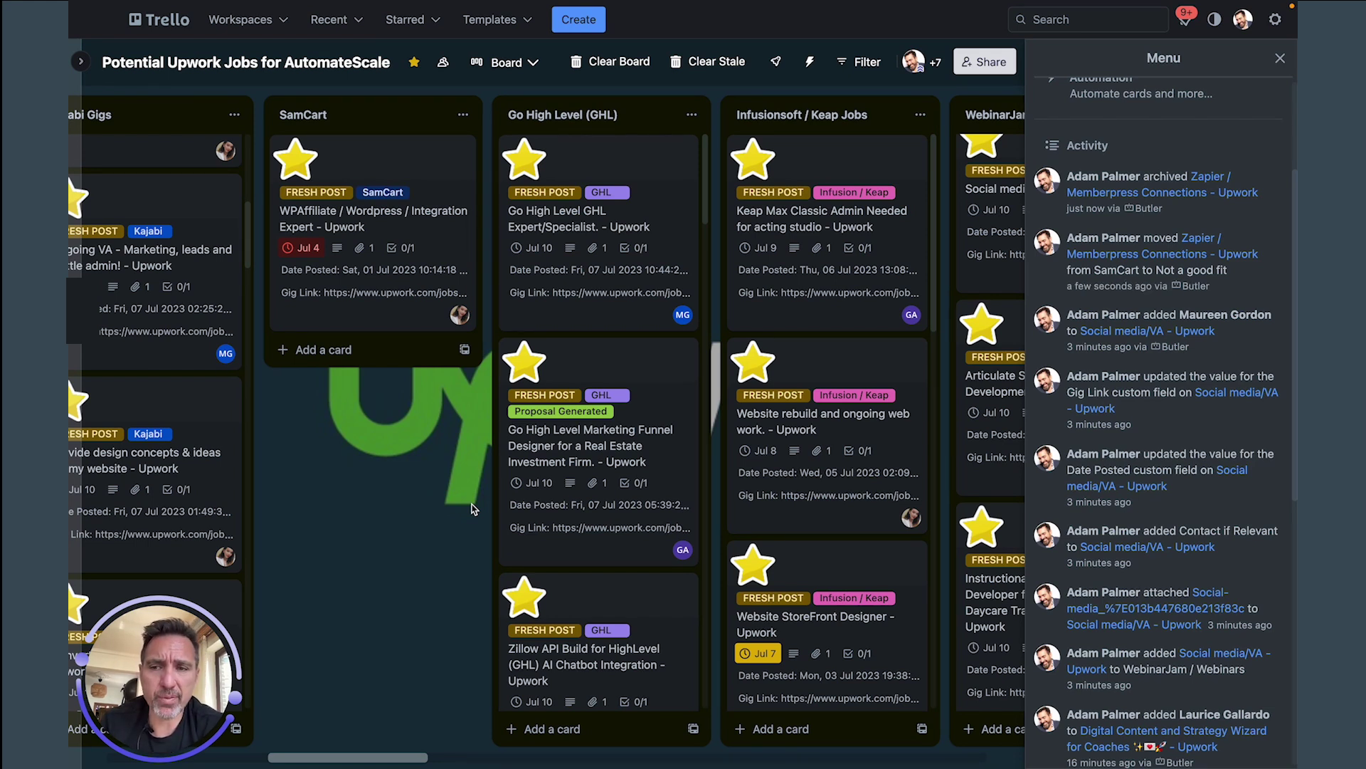
scroll(562, 523, right, 3)
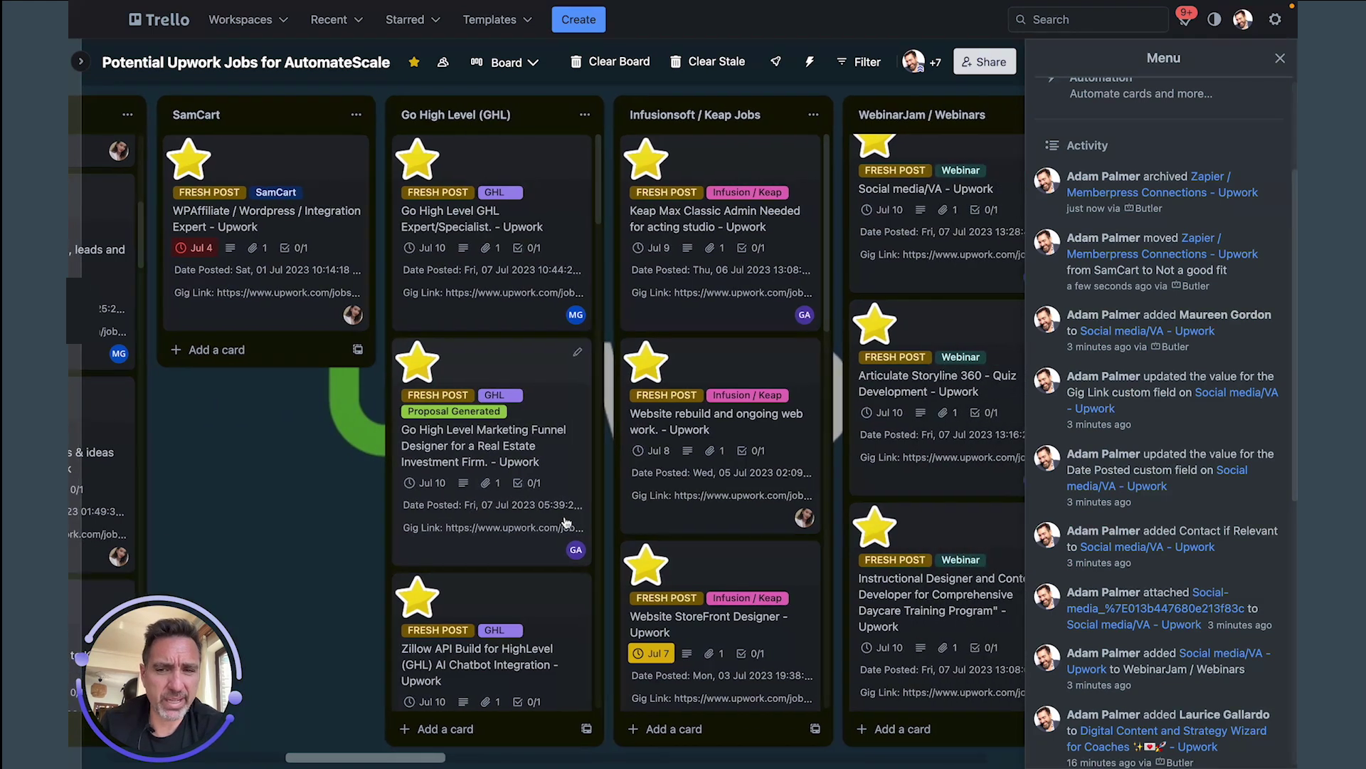
scroll(564, 521, right, 8)
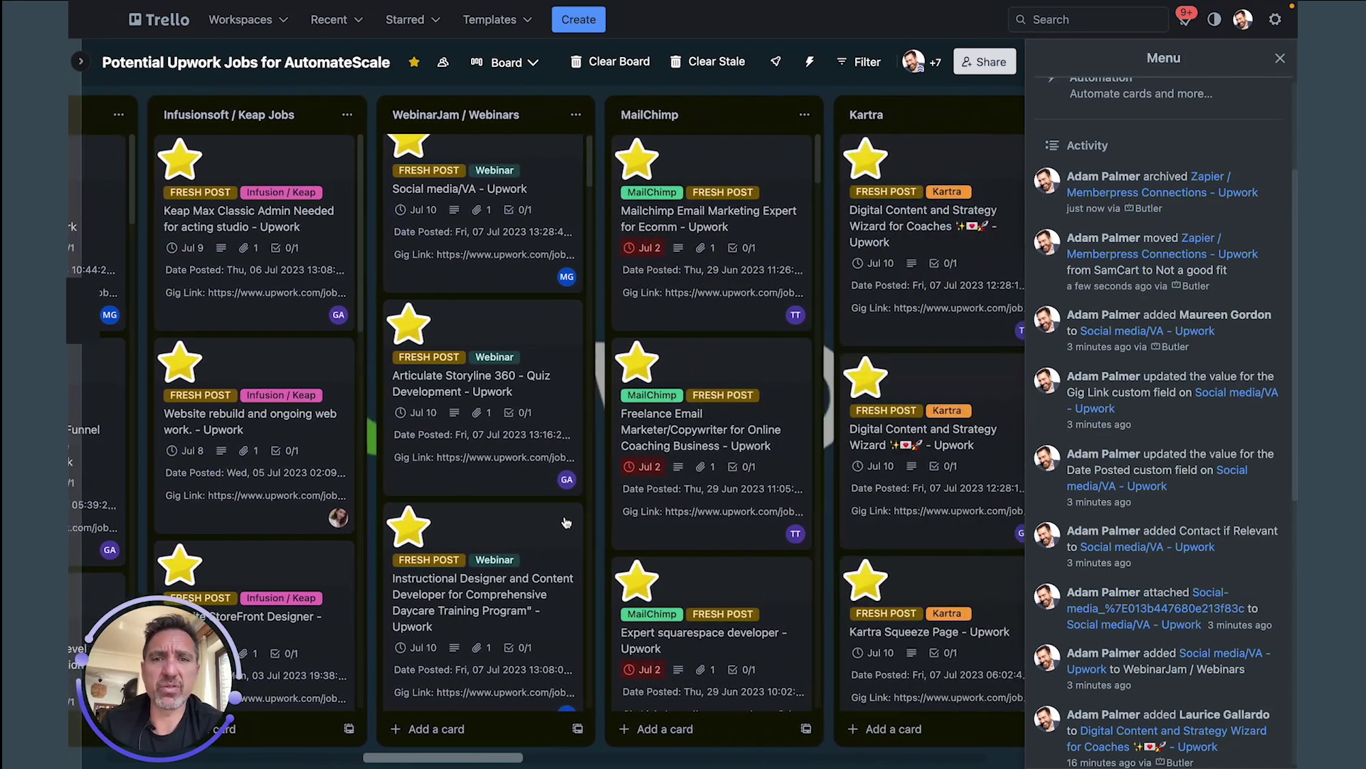
scroll(566, 521, right, 6)
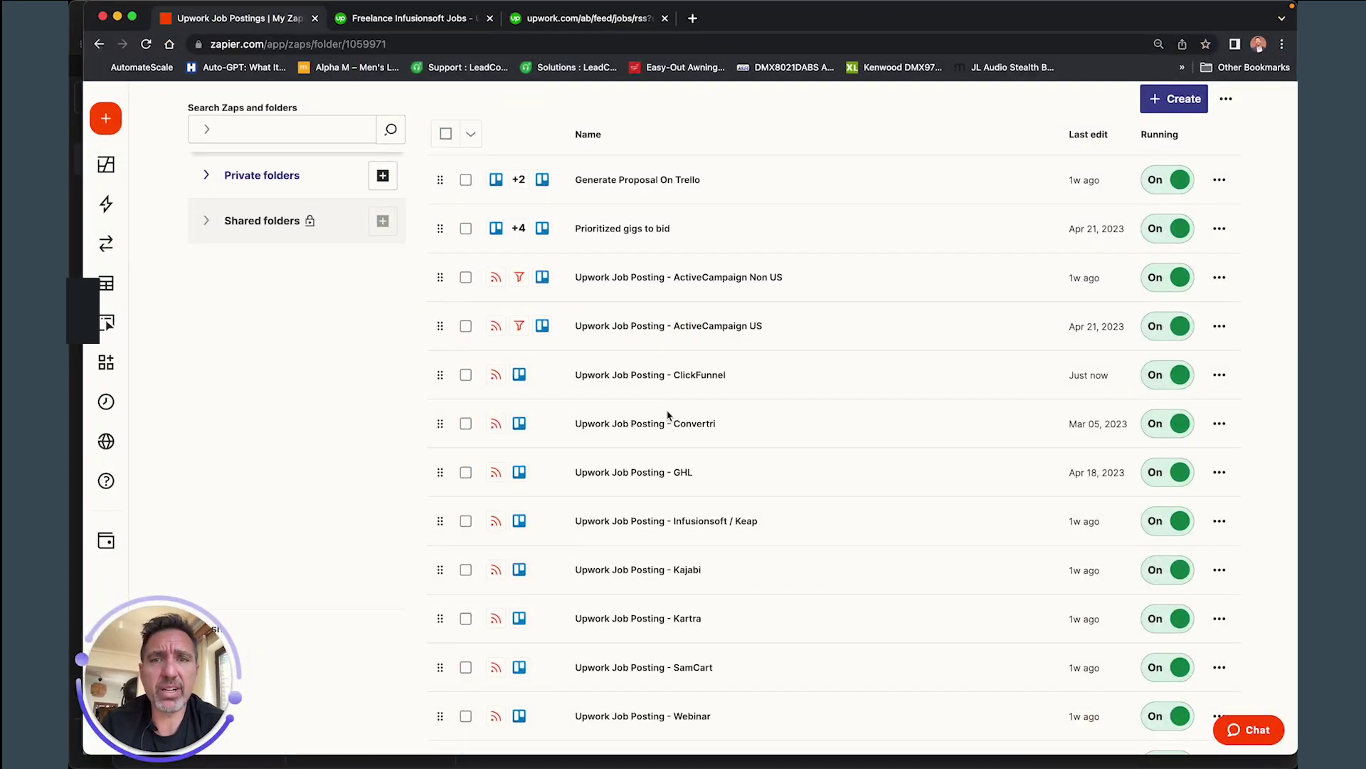
Step: Open the Upwork Job Posting - ClickFunnel zap from the Upwork Job Postings folder
scroll(667, 415, up, 3)
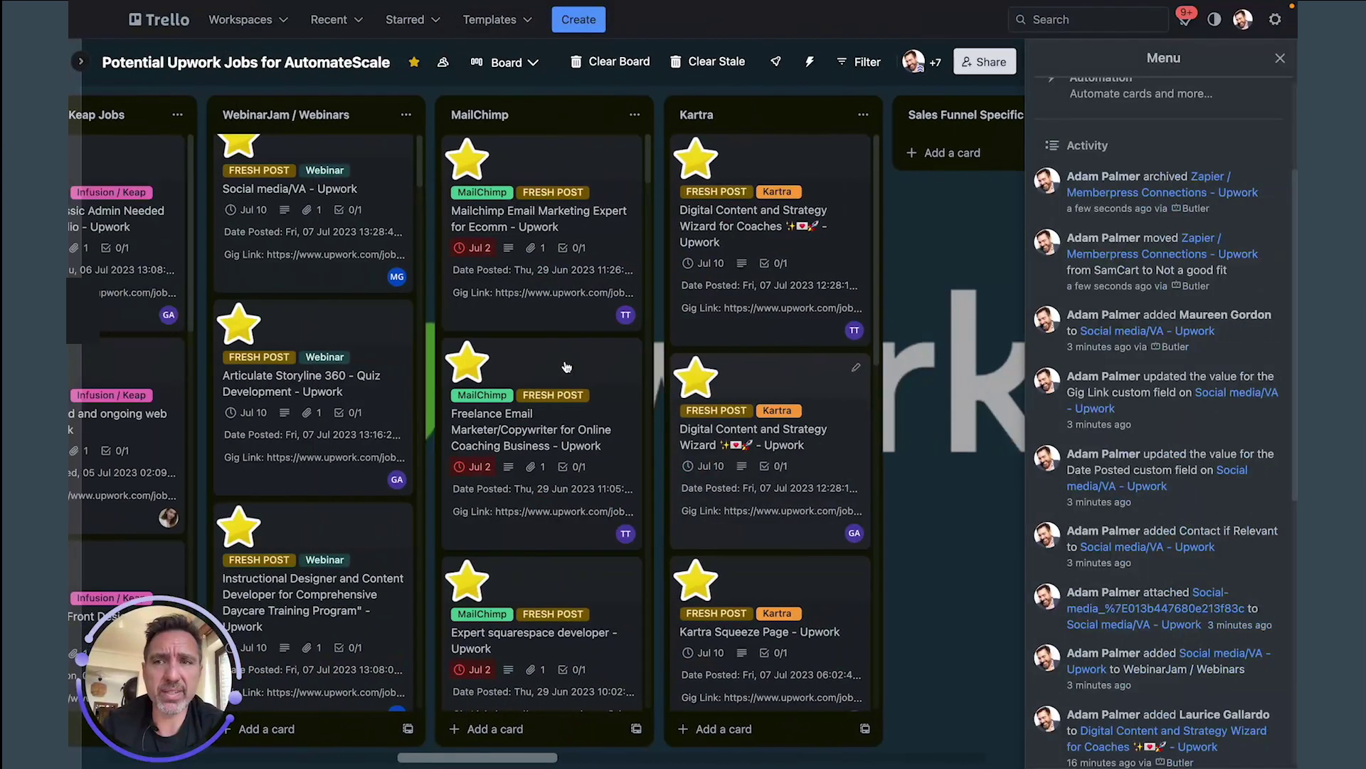
scroll(566, 366, left, 10)
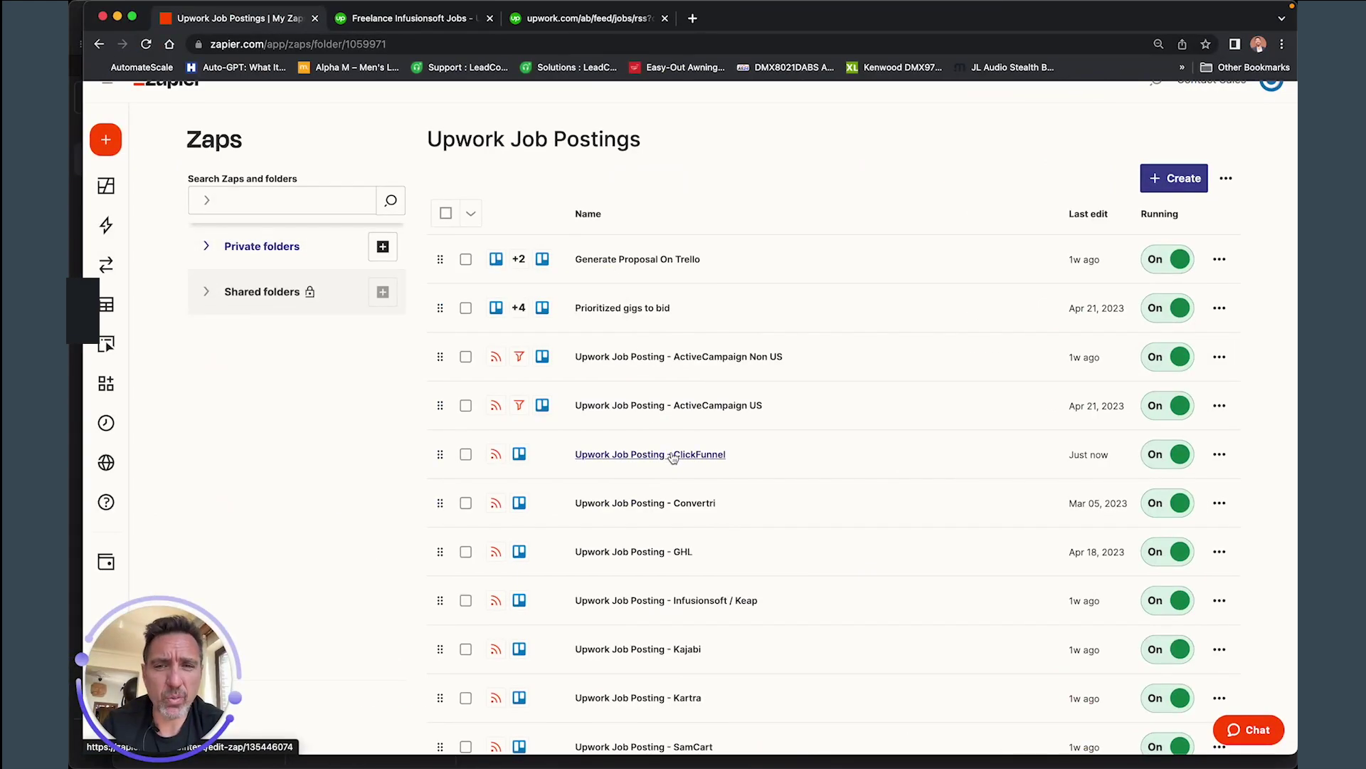
click(672, 457)
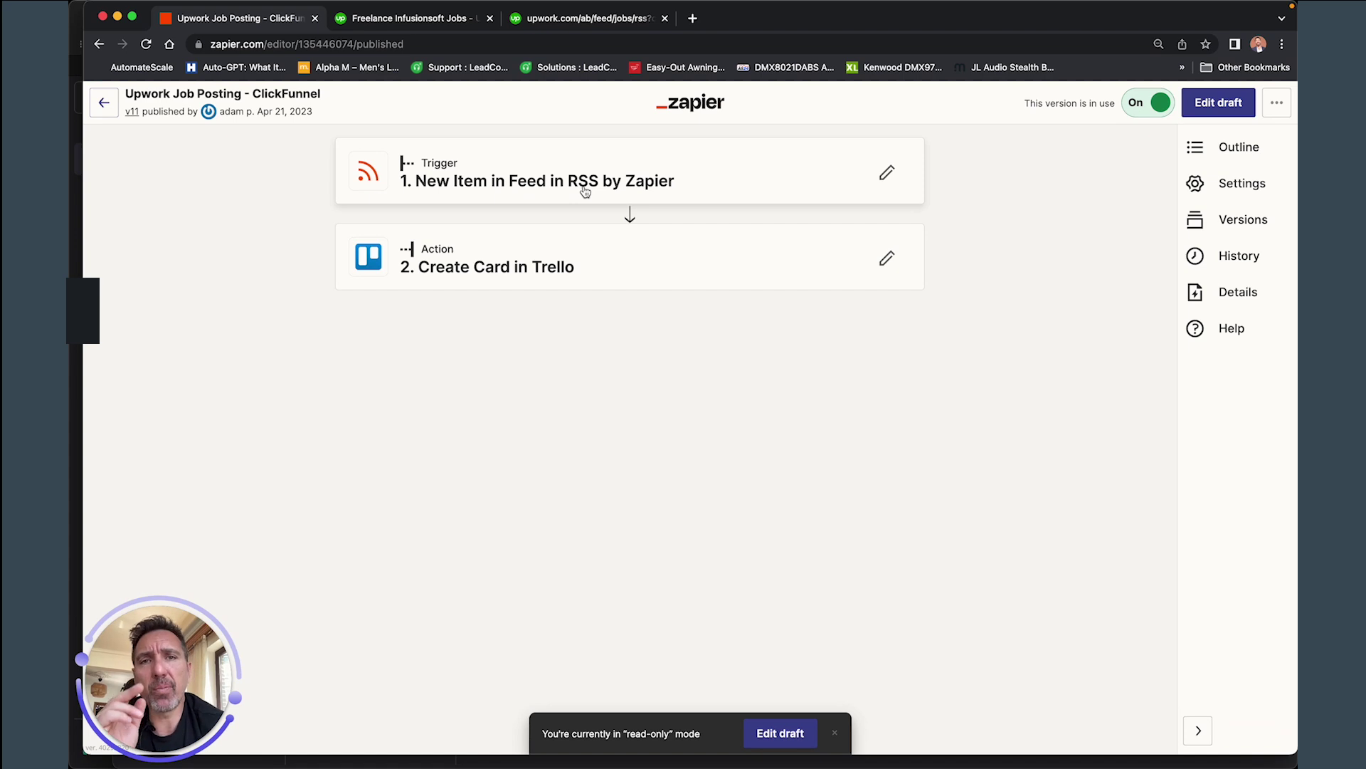
Step: Open the RSS feed of Upwork's saved infusionsoft search, select its URL, and return to Zapier
click(447, 26)
mouse_move(253, 106)
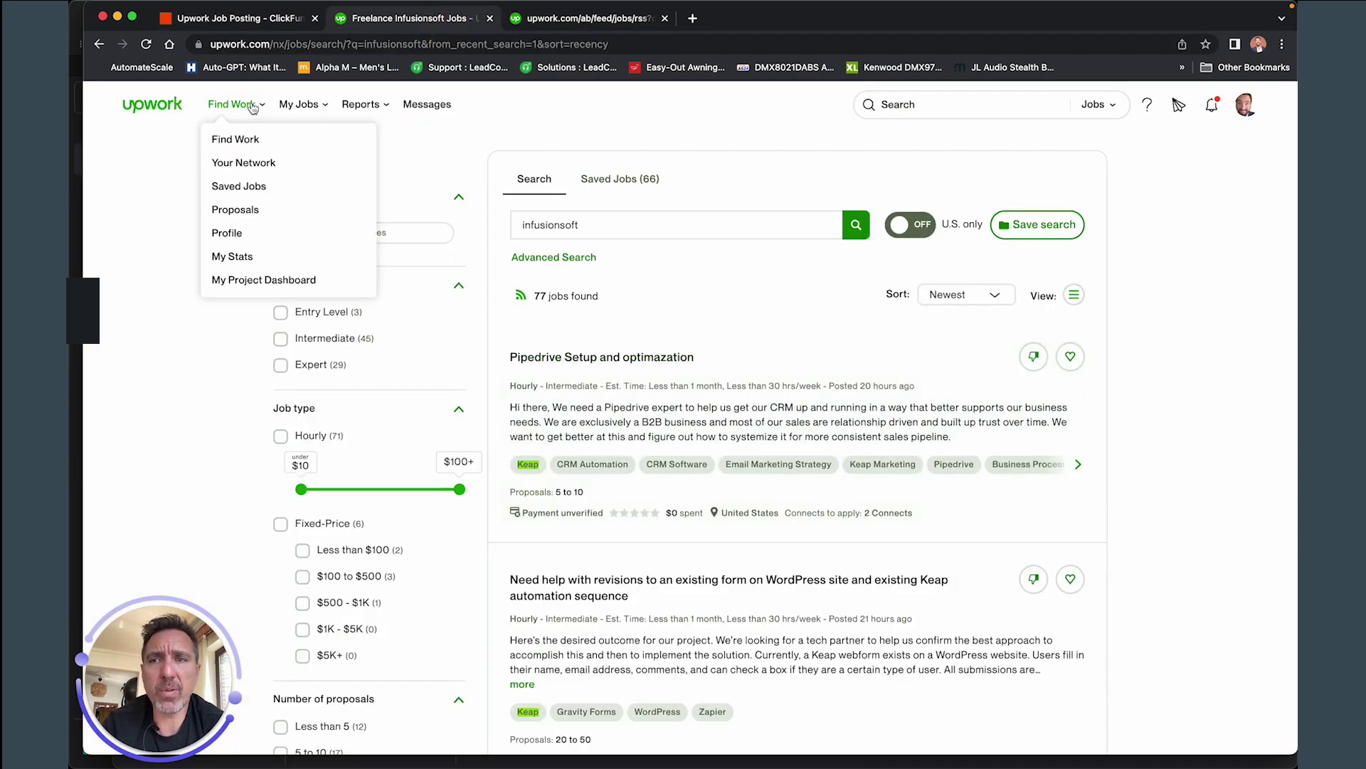
click(235, 140)
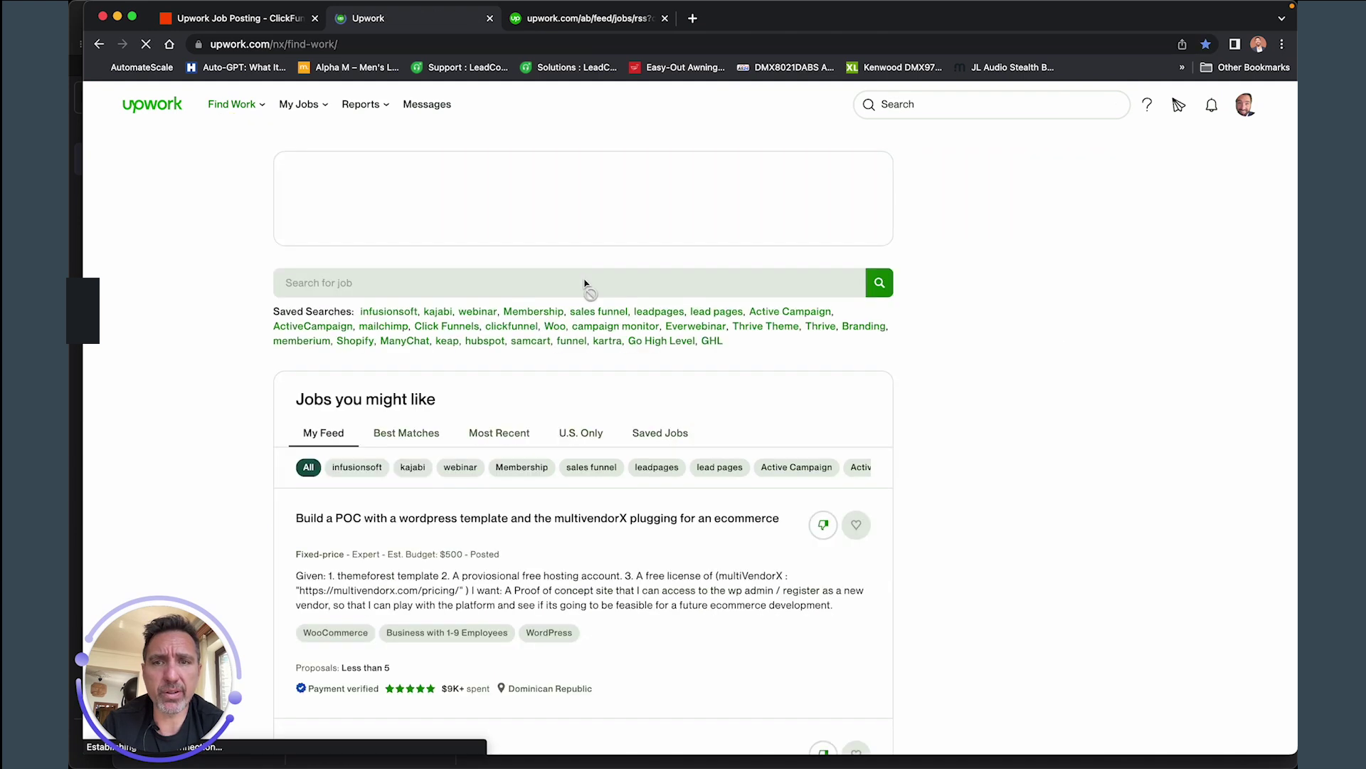
click(384, 308)
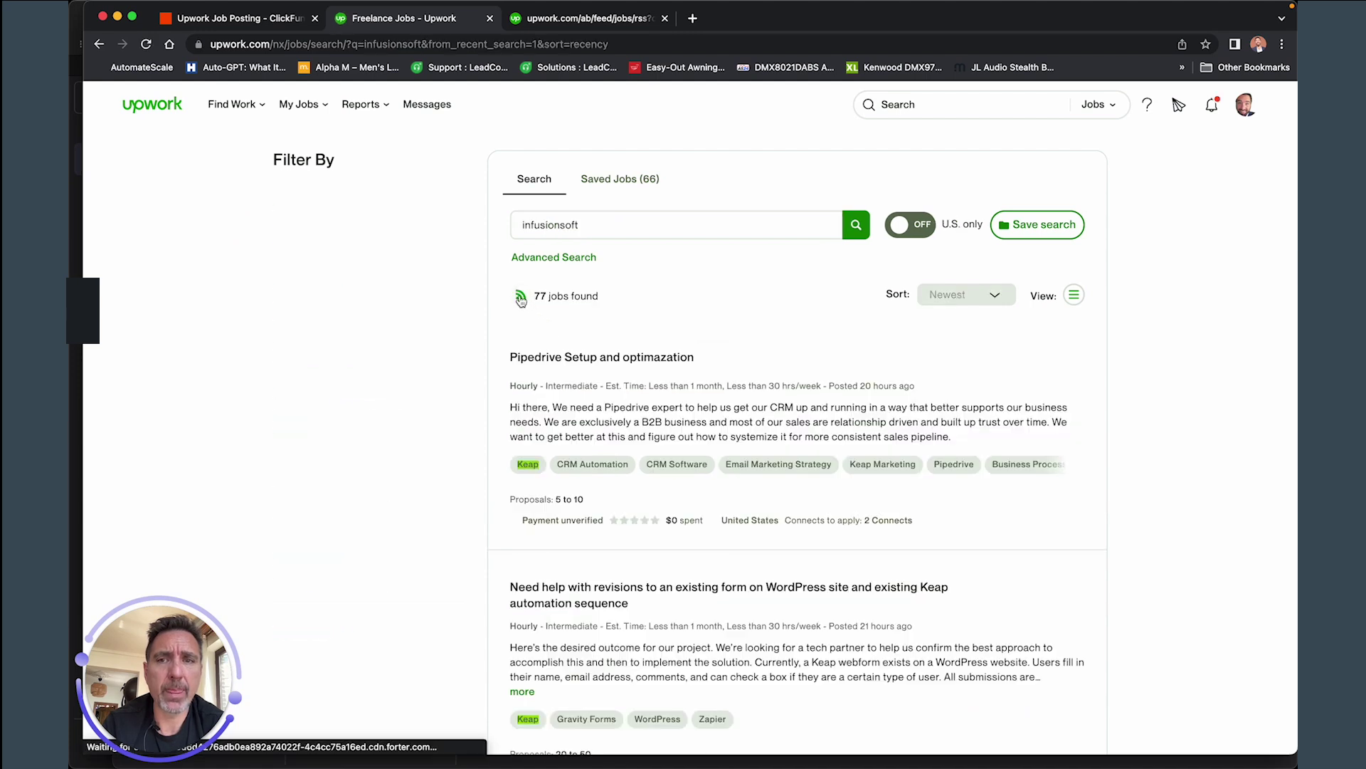
click(516, 296)
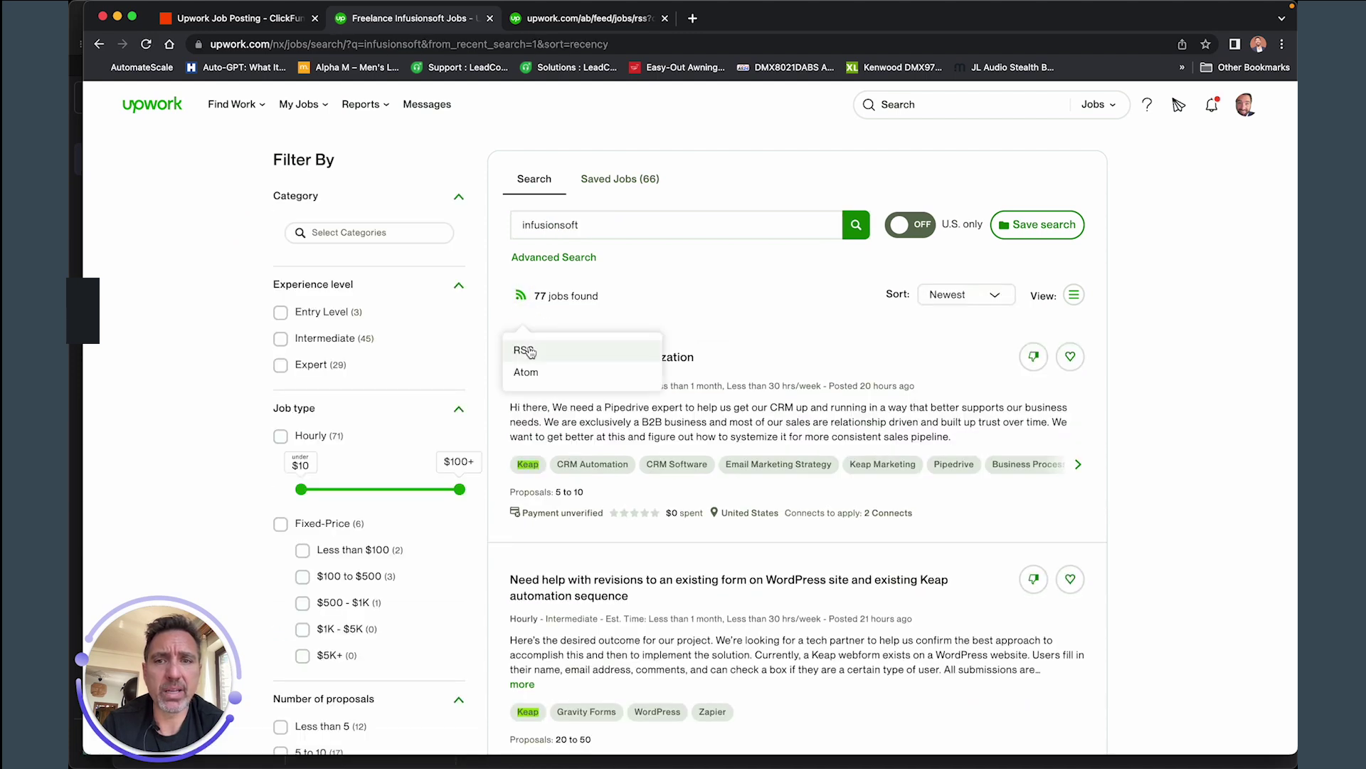
click(595, 18)
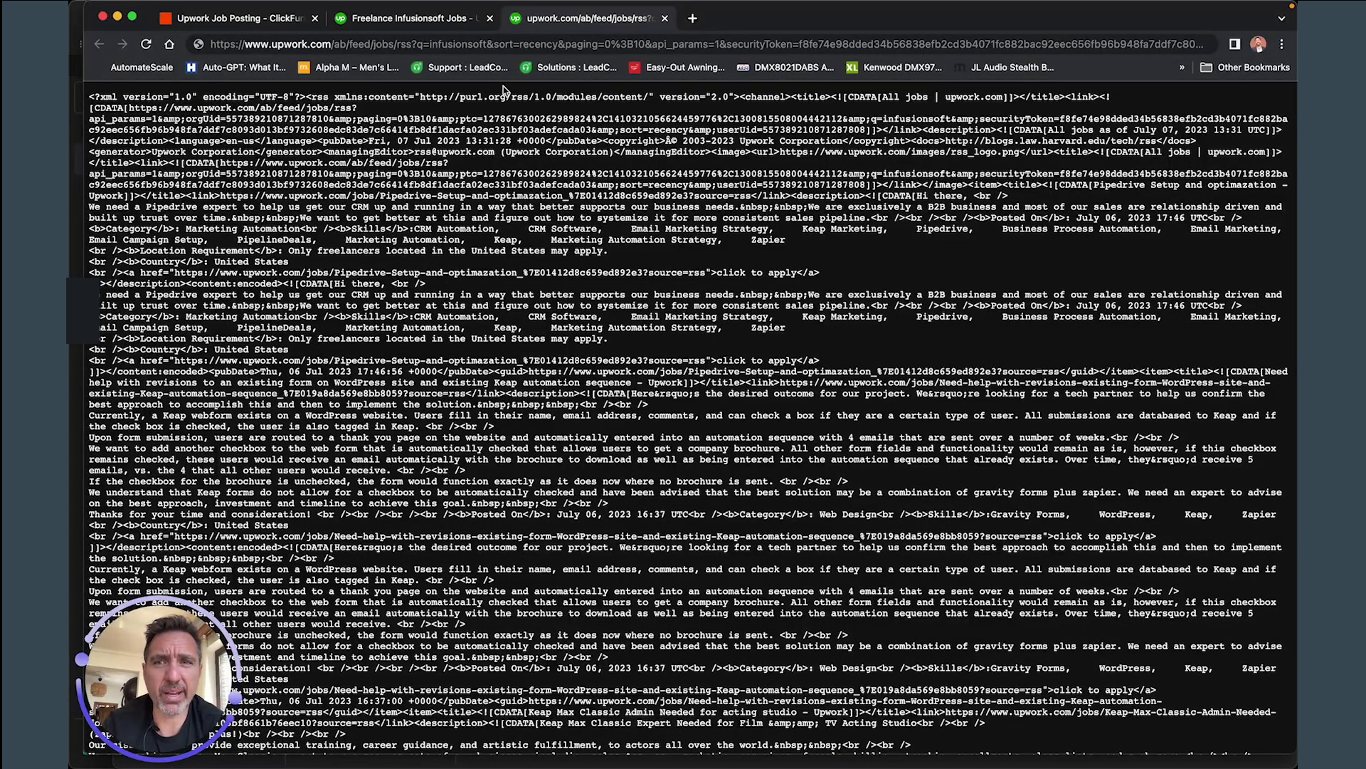
click(411, 43)
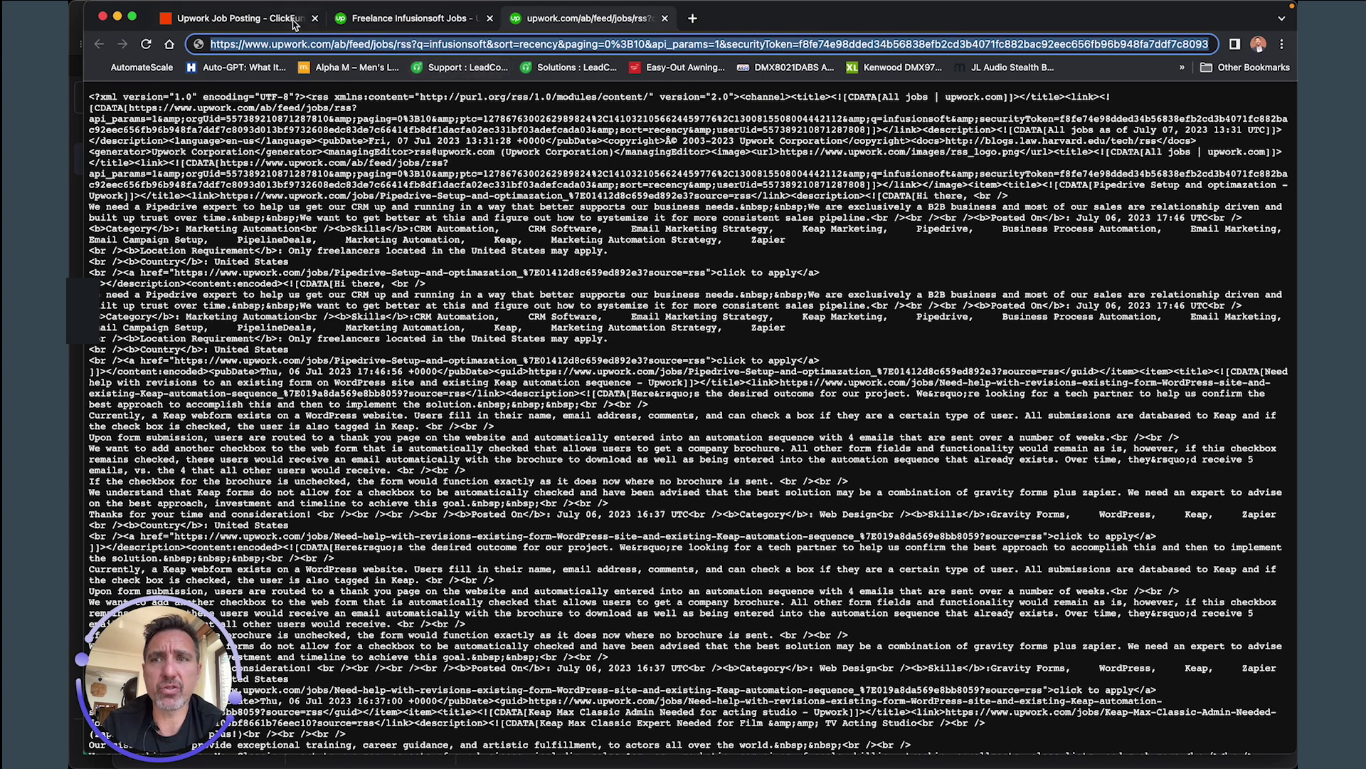
click(268, 20)
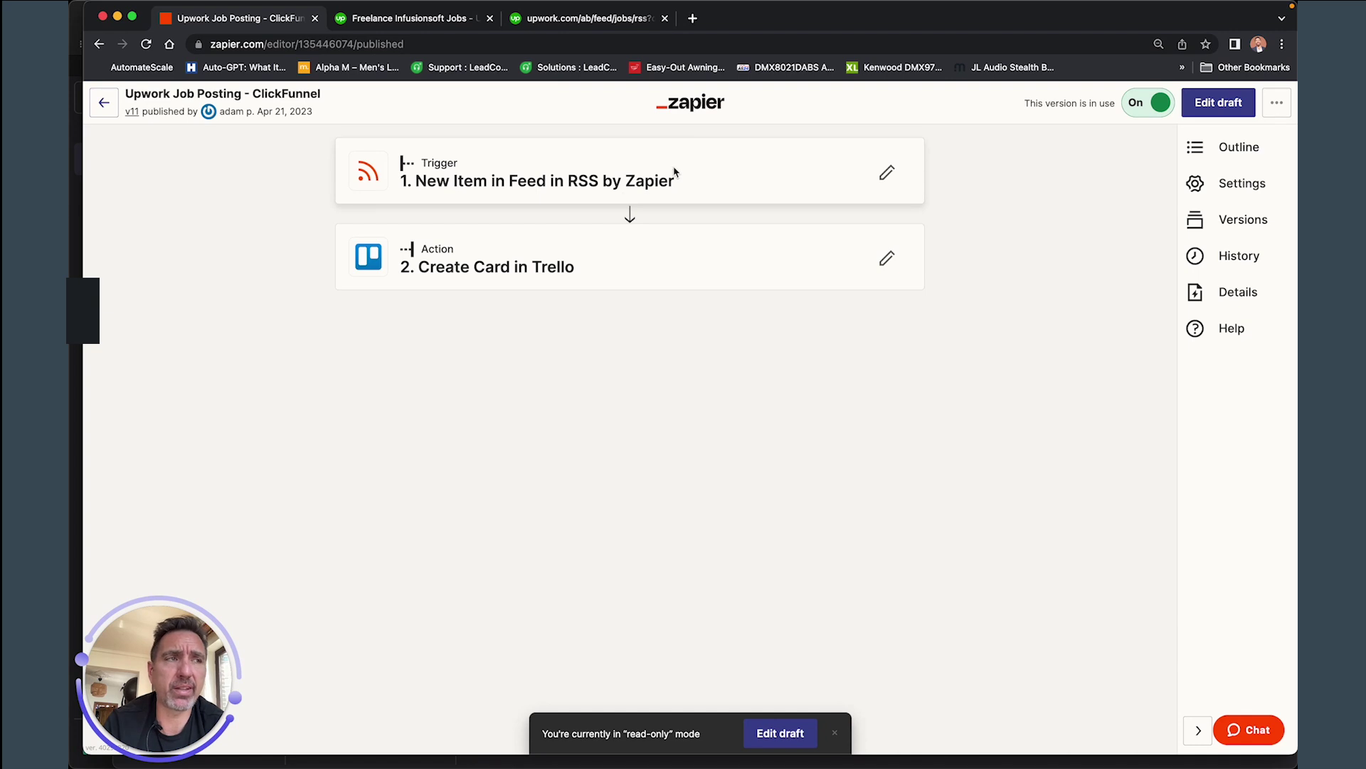
Step: Expand the Create Card in Trello step and read through how each card field is mapped
click(603, 270)
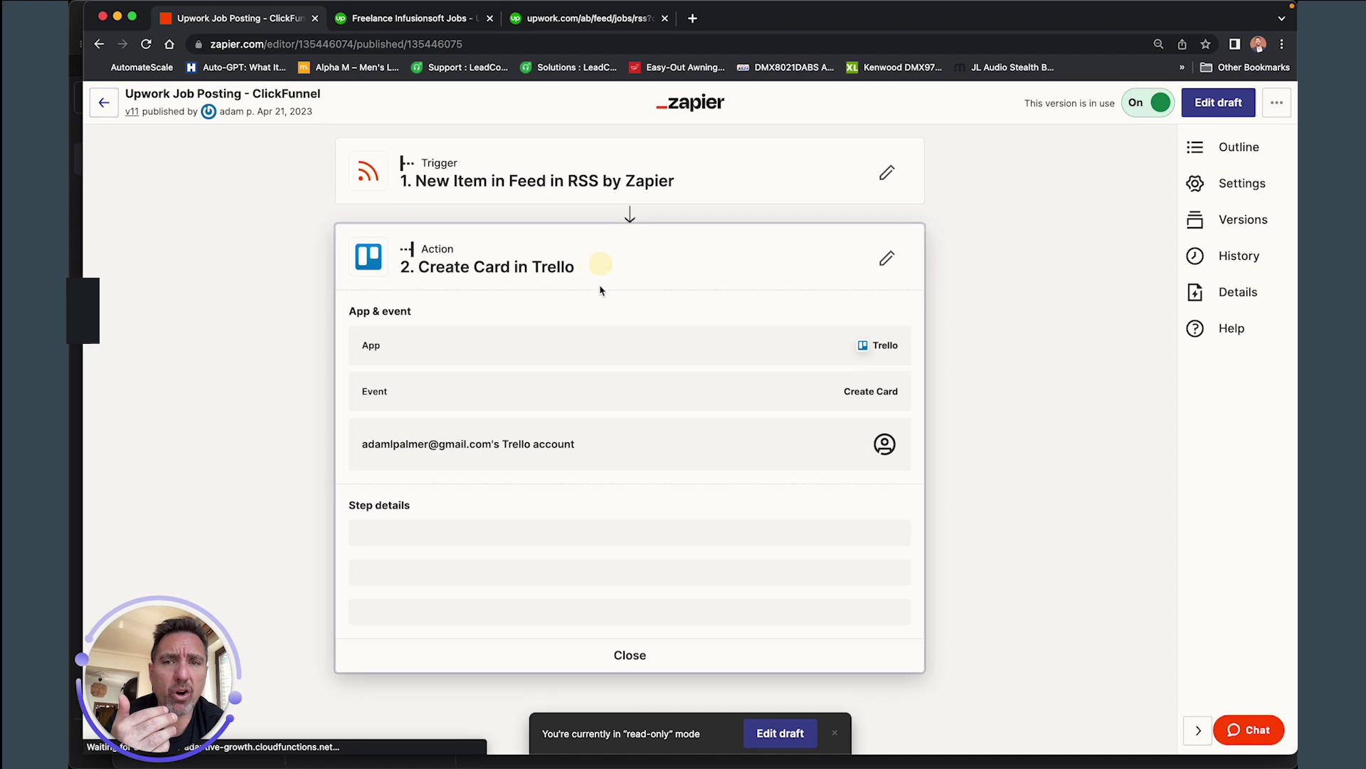
scroll(503, 497, down, 5)
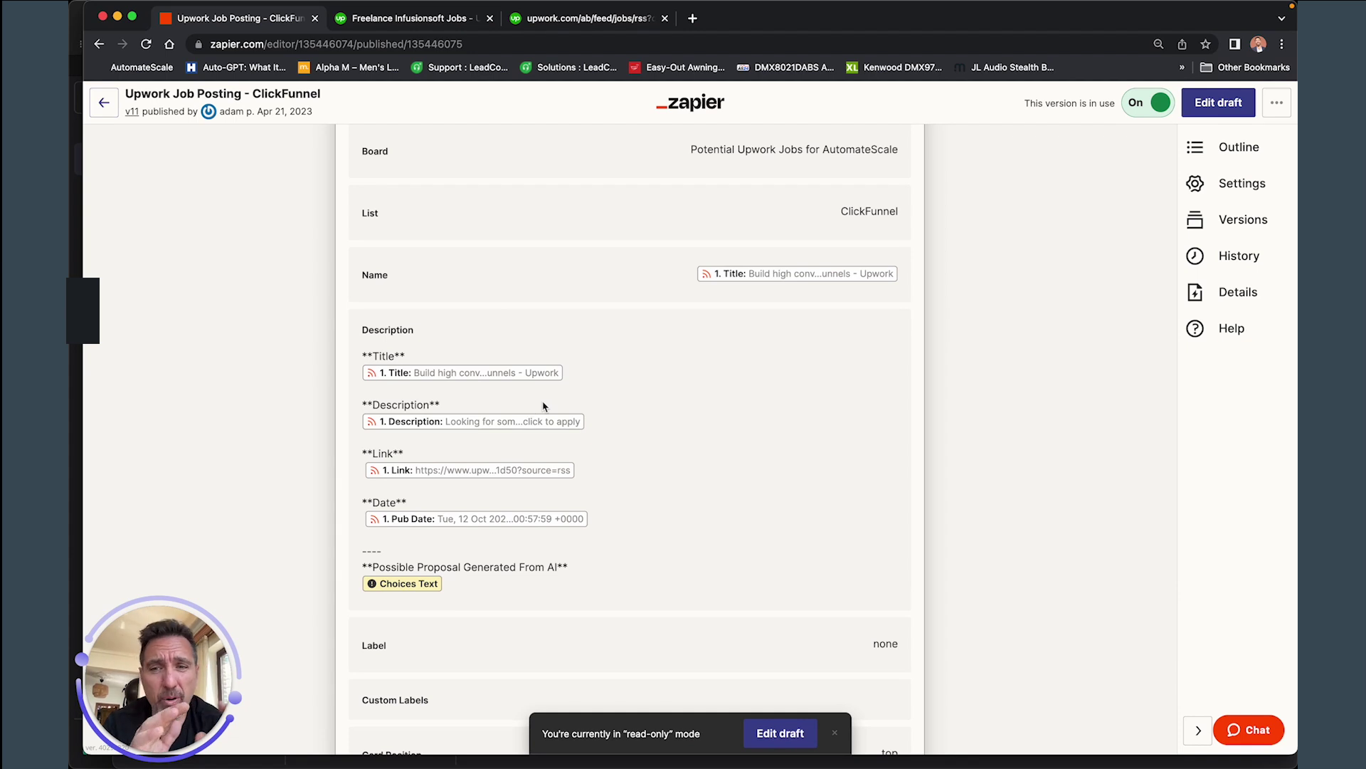
scroll(543, 406, up, 1)
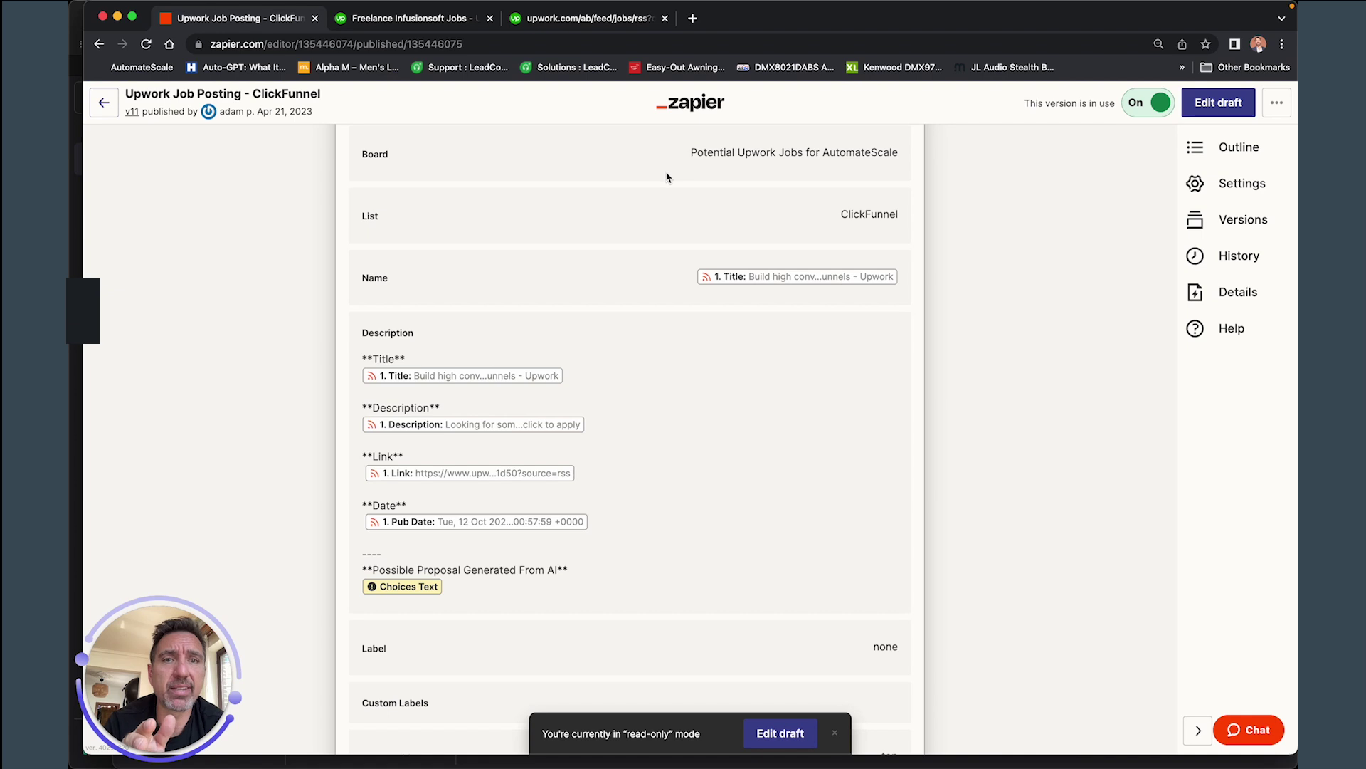
scroll(655, 180, down, 2)
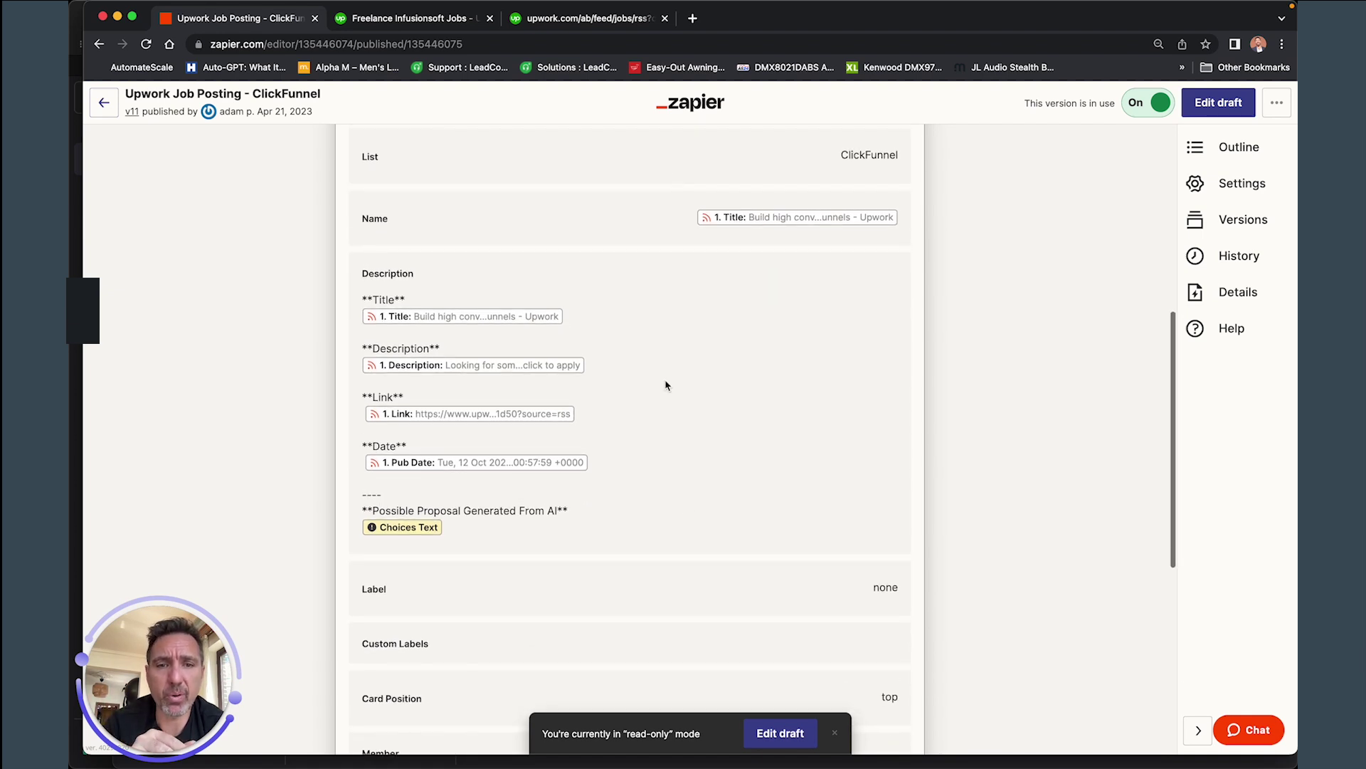
scroll(678, 578, down, 1)
scroll(677, 583, down, 1)
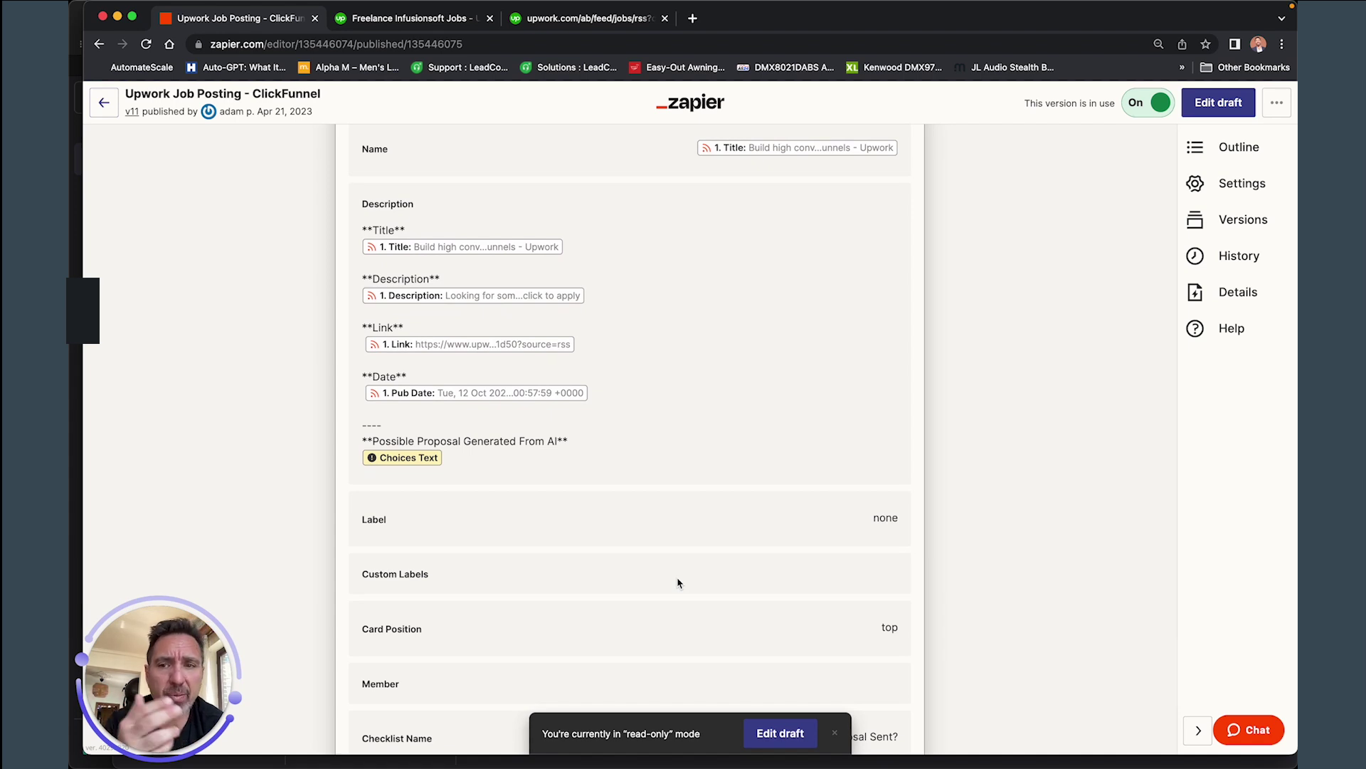
scroll(678, 583, down, 1)
scroll(677, 583, down, 1)
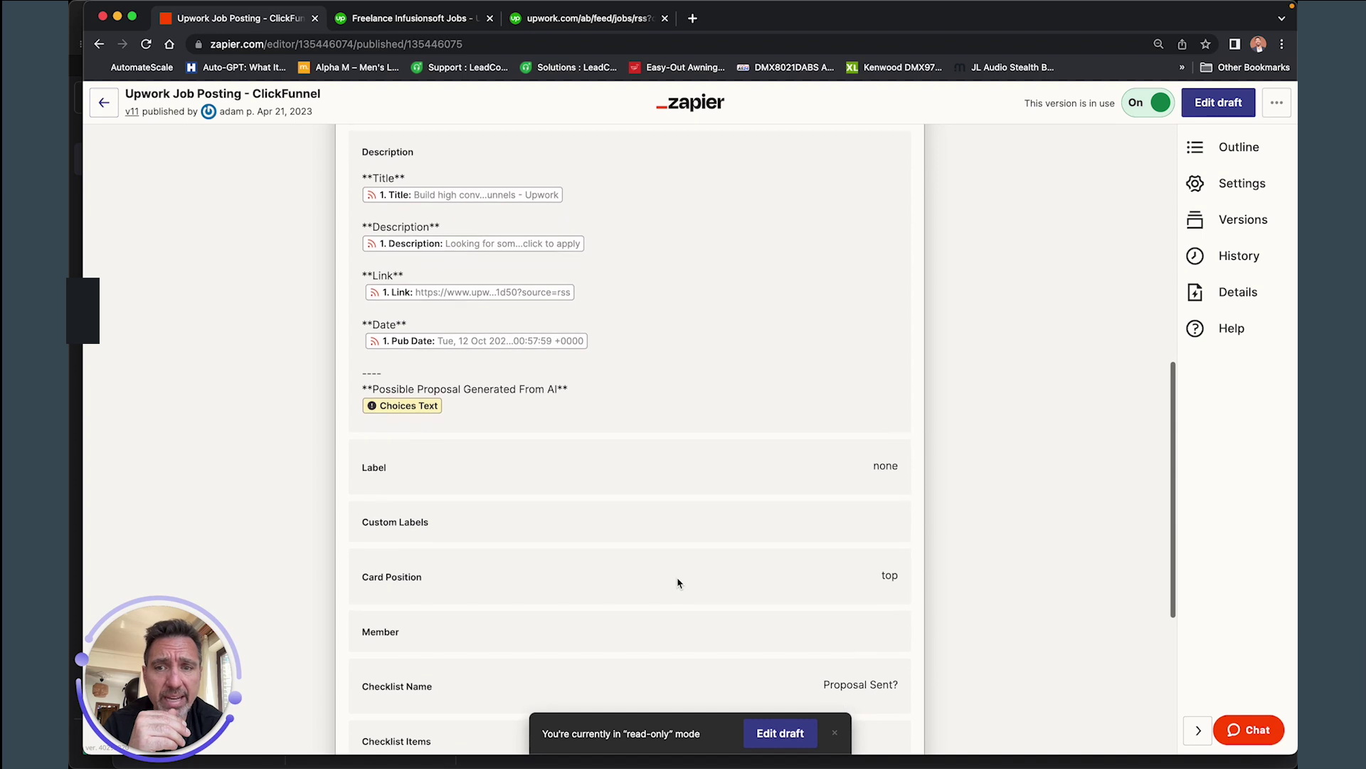
scroll(677, 583, down, 1)
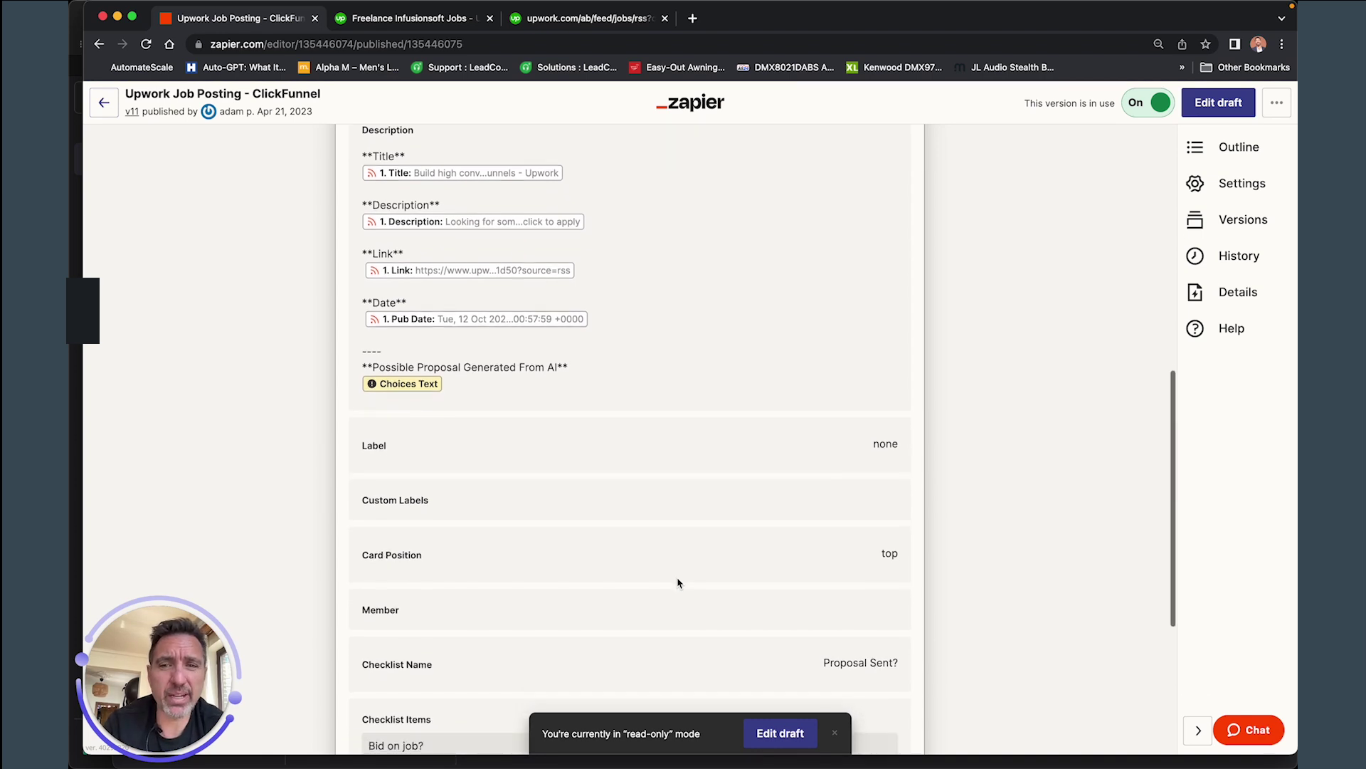
scroll(678, 583, down, 1)
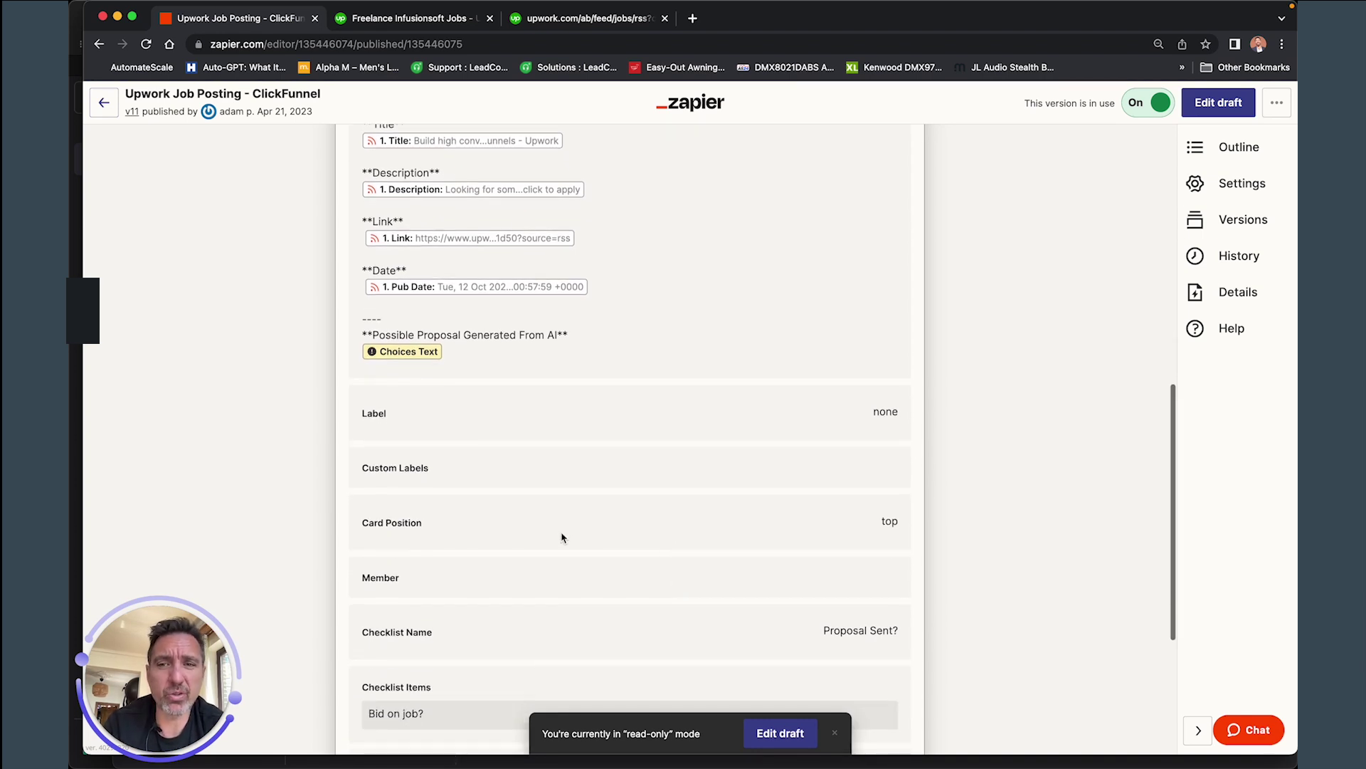
scroll(576, 573, down, 1)
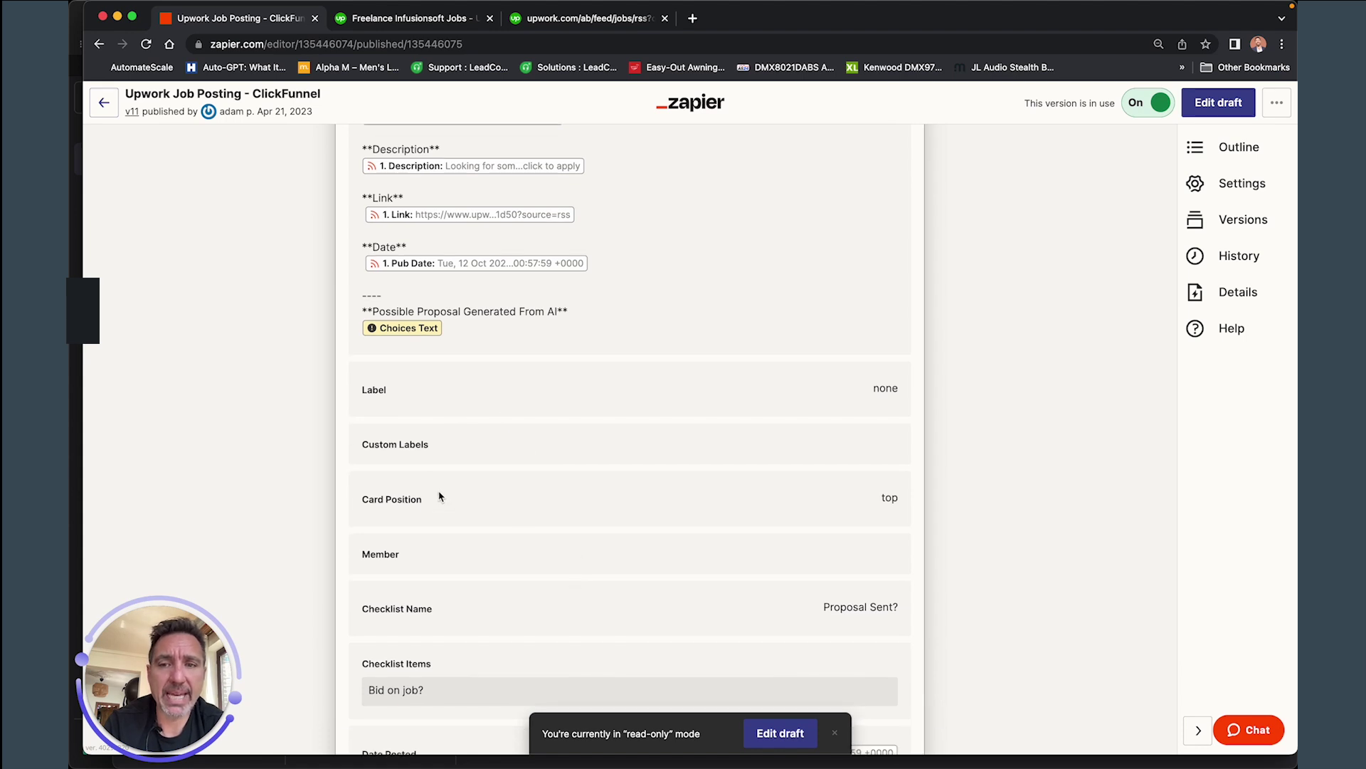
scroll(640, 575, down, 2)
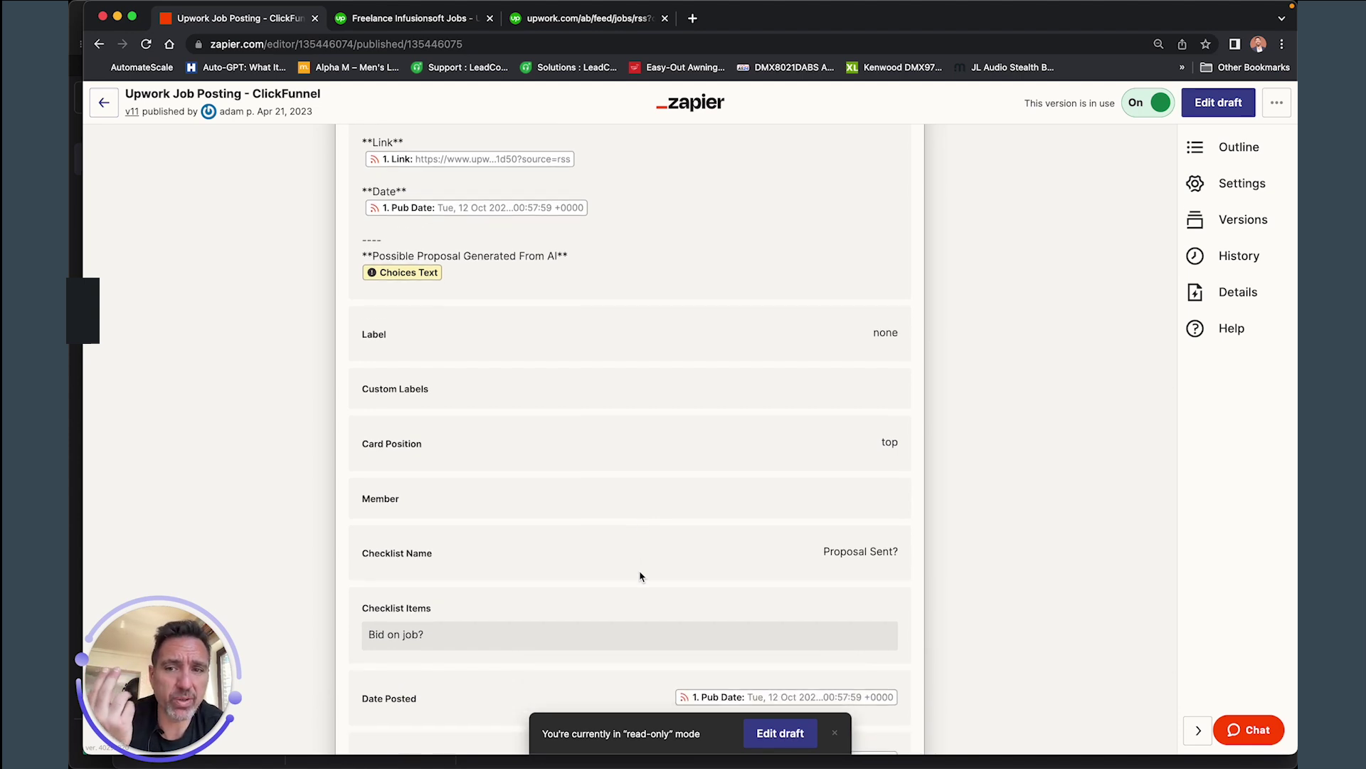
scroll(640, 575, down, 2)
scroll(641, 575, down, 2)
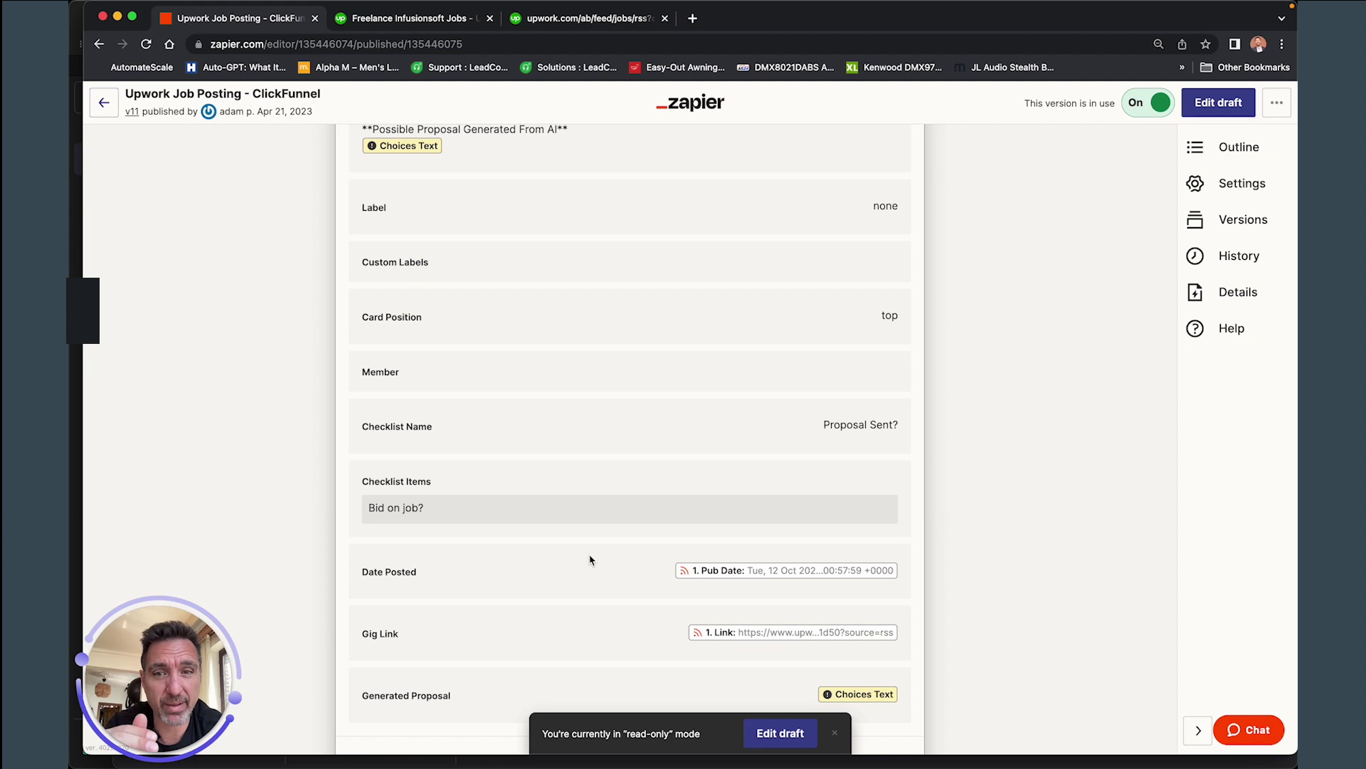
scroll(590, 560, down, 2)
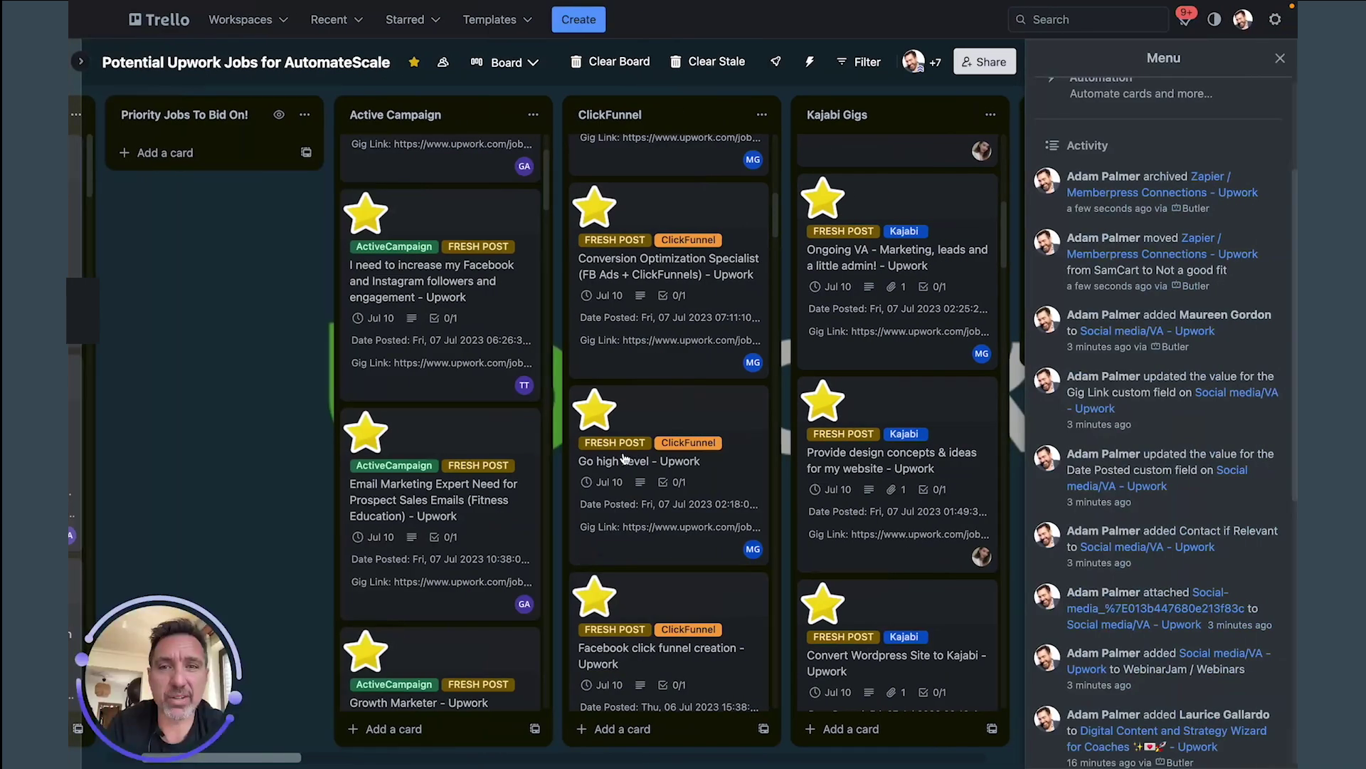
scroll(444, 396, up, 2)
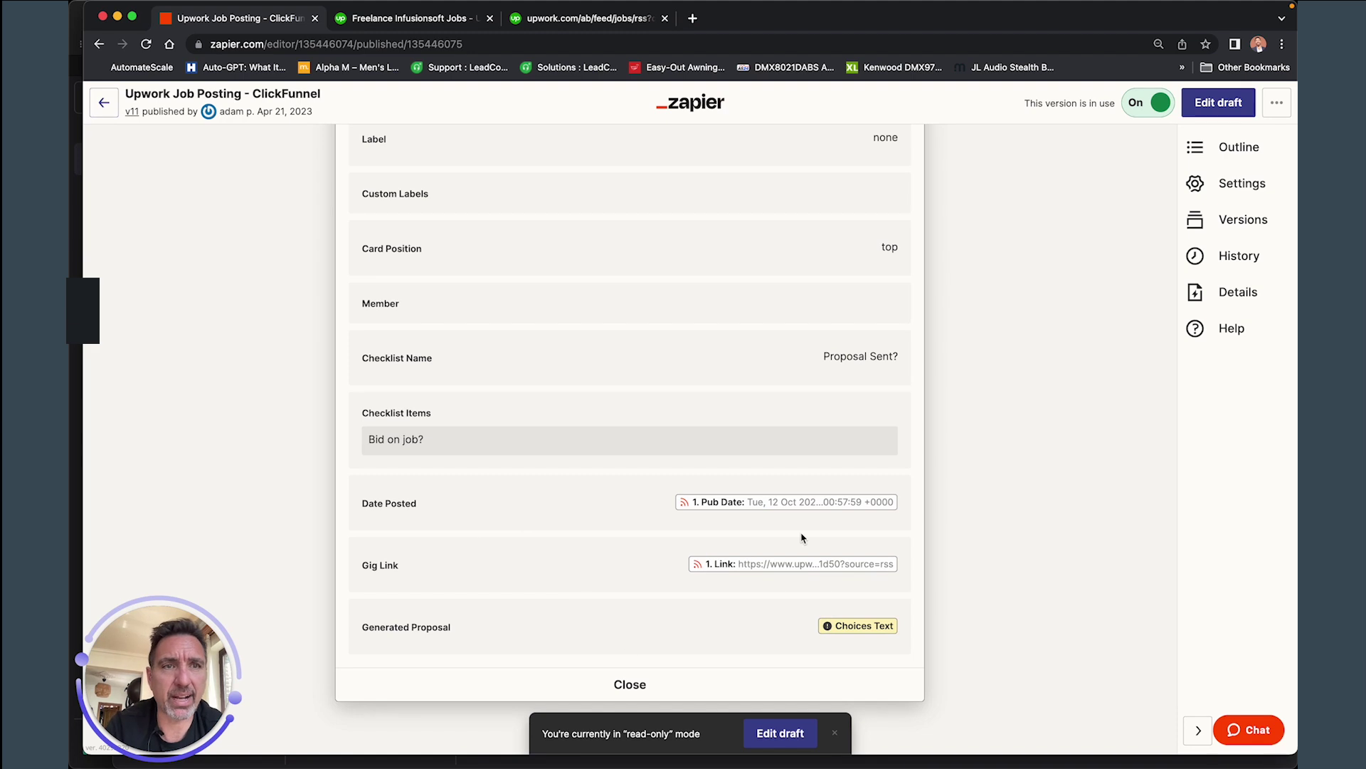
scroll(681, 413, up, 10)
scroll(681, 415, up, 2)
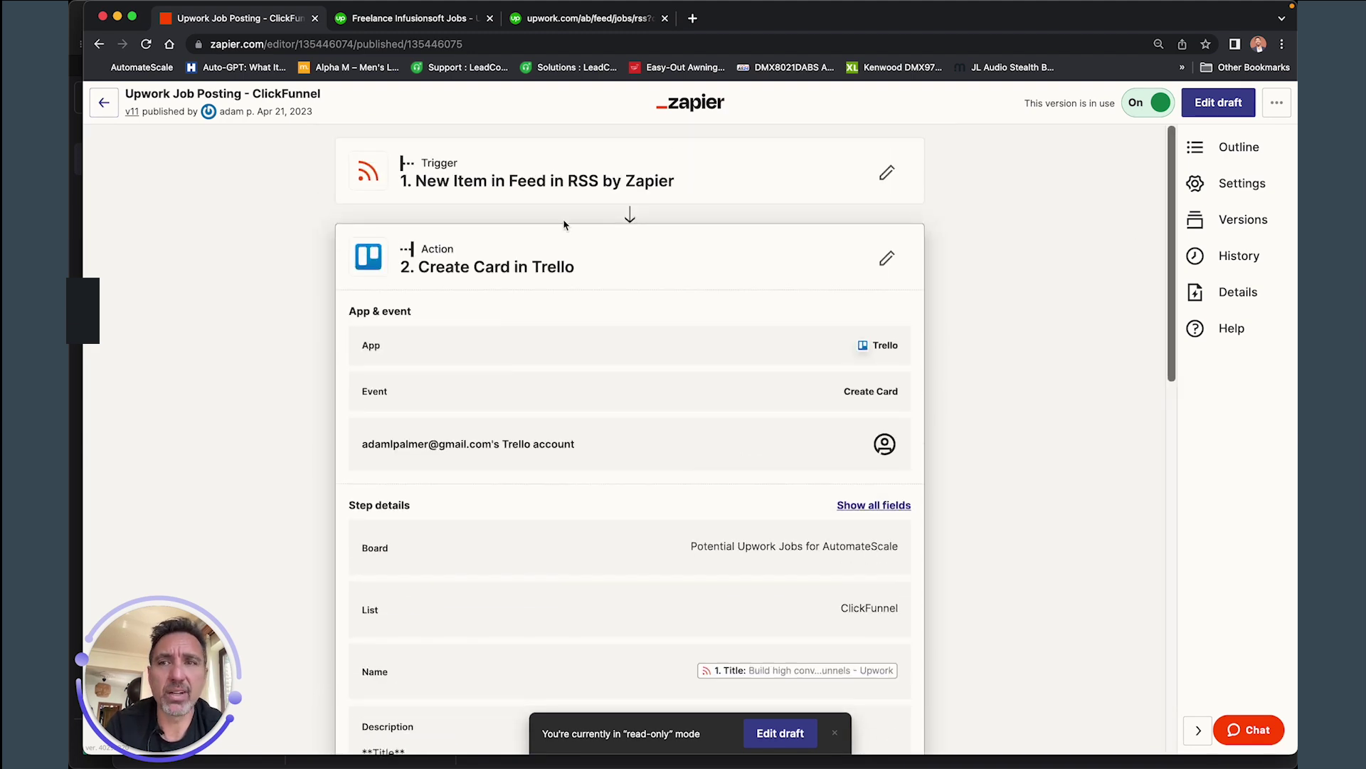
Step: Leave the zap and go back to the Upwork Job Postings zaps folder
click(104, 105)
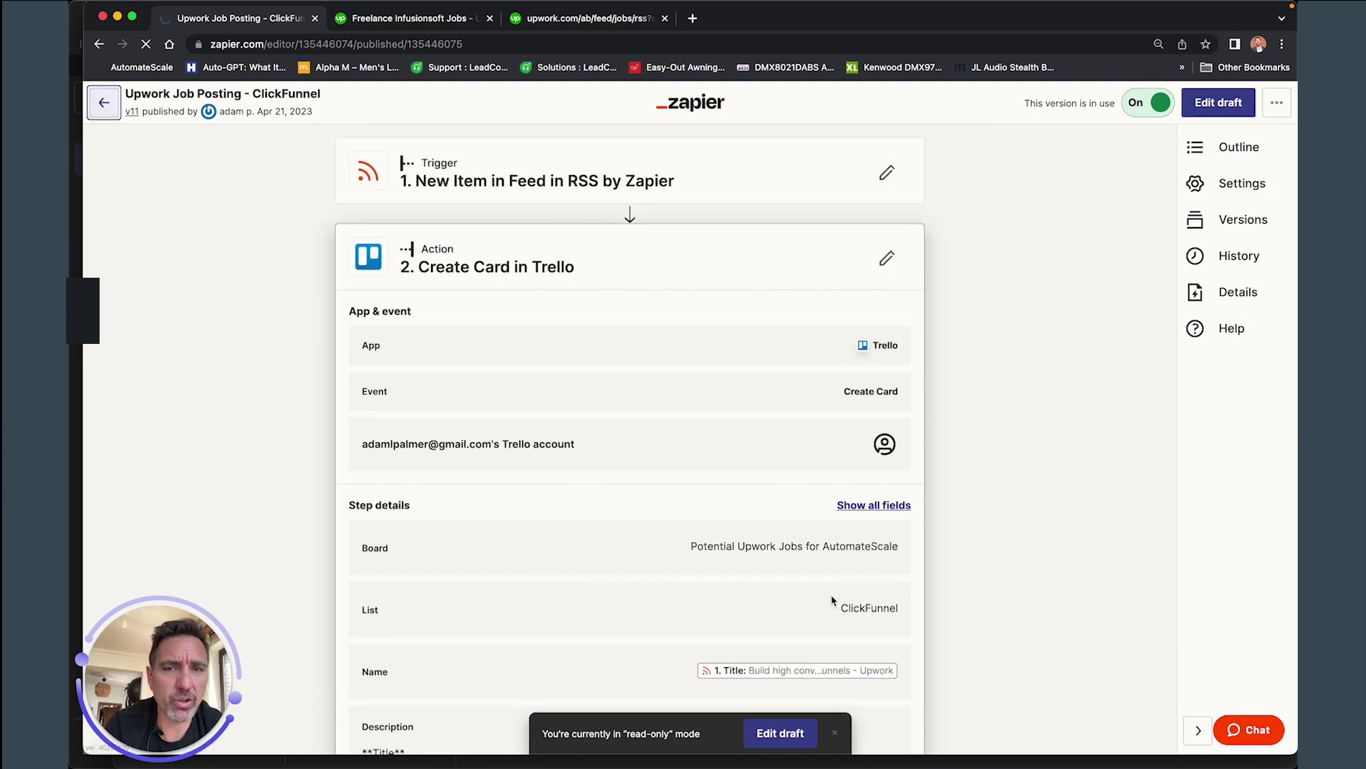
scroll(866, 553, down, 3)
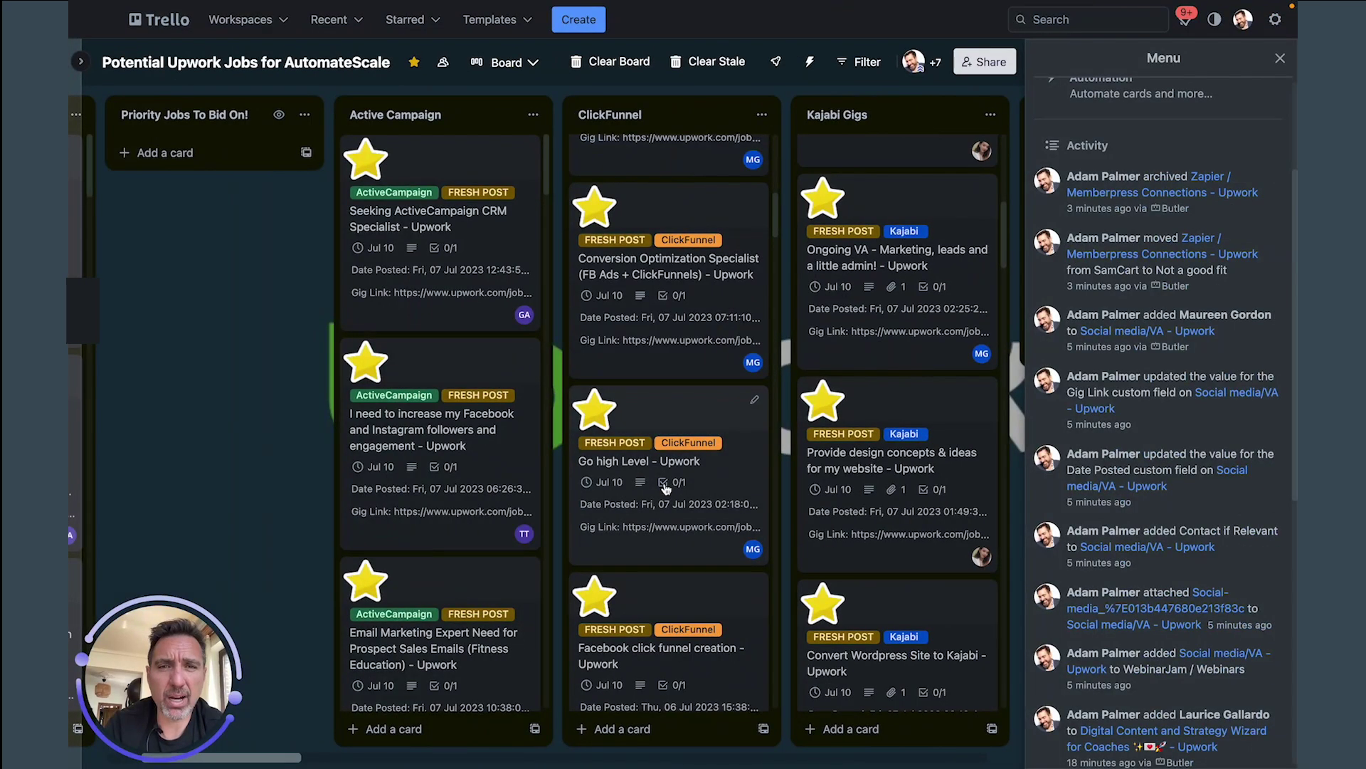
scroll(665, 487, right, 10)
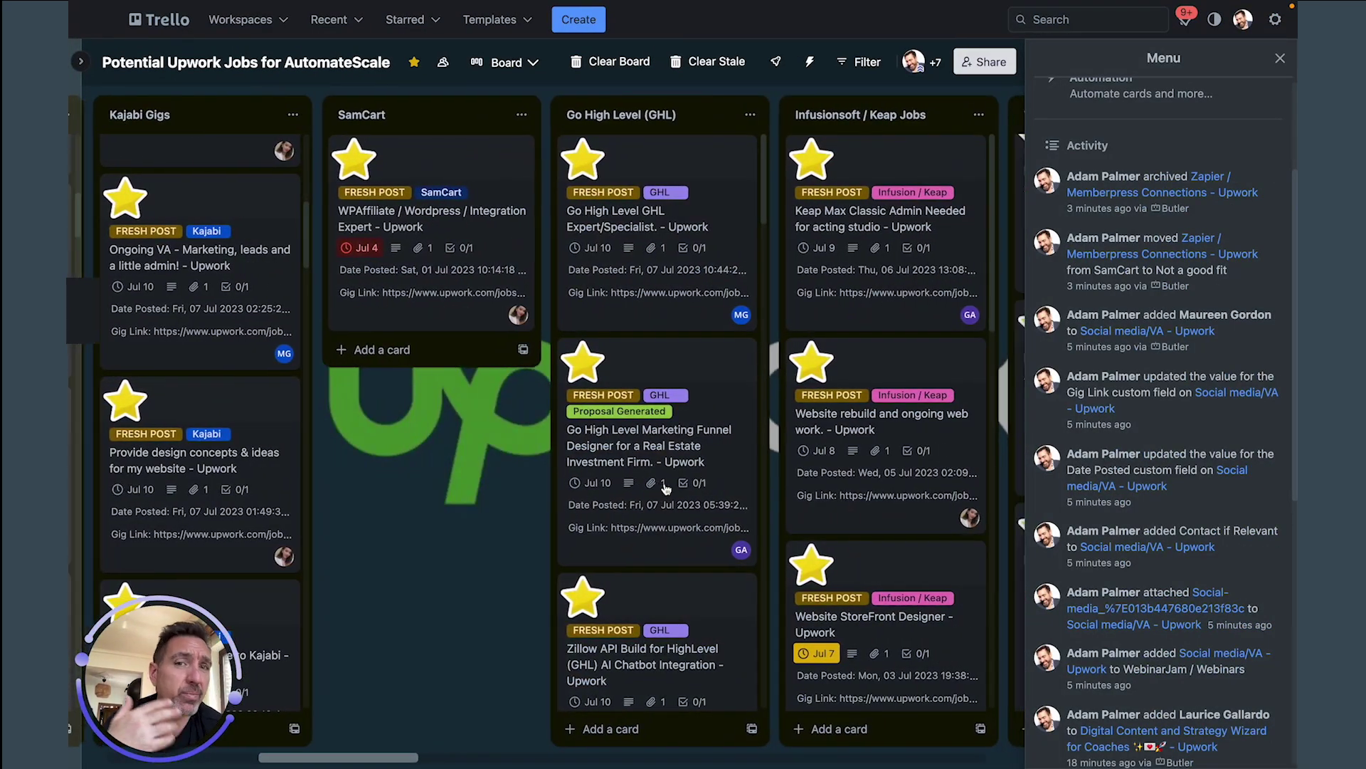
scroll(665, 487, right, 3)
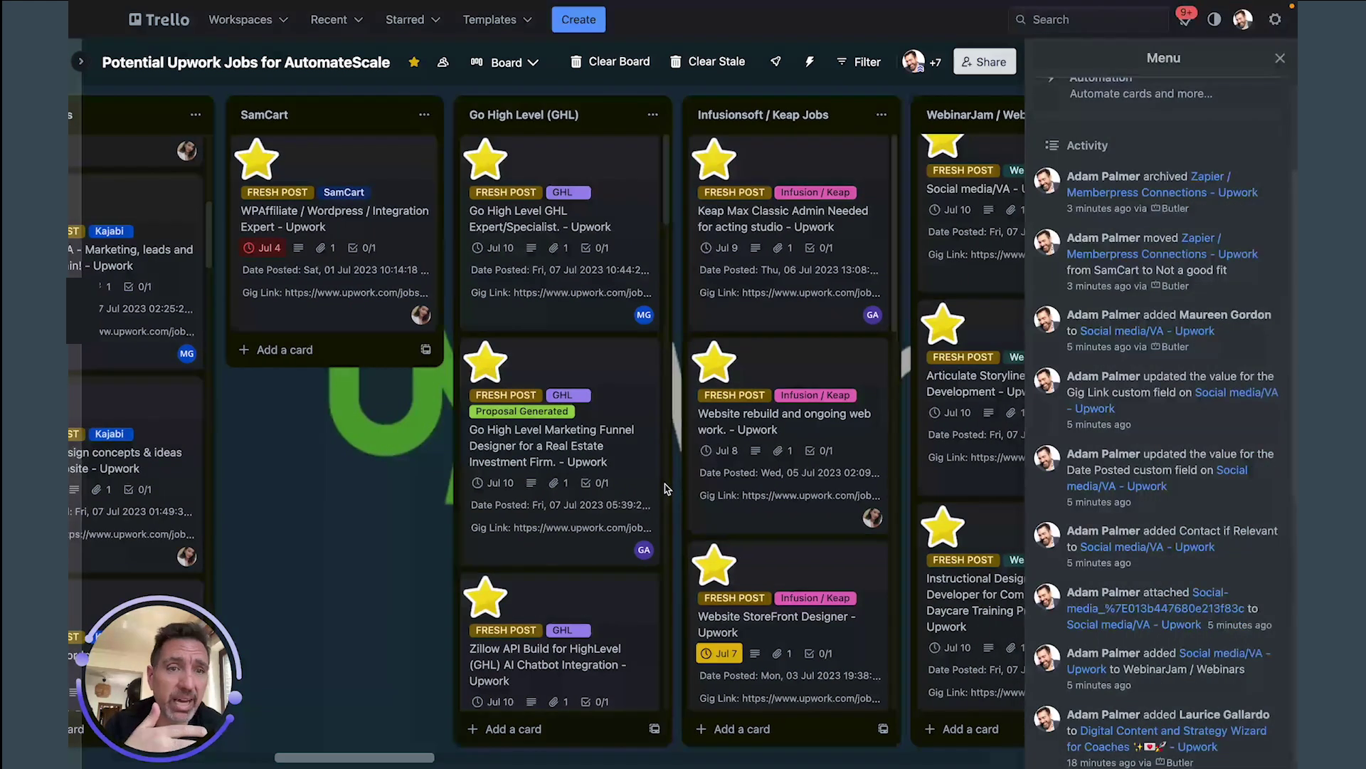
scroll(628, 464, right, 2)
scroll(627, 464, right, 2)
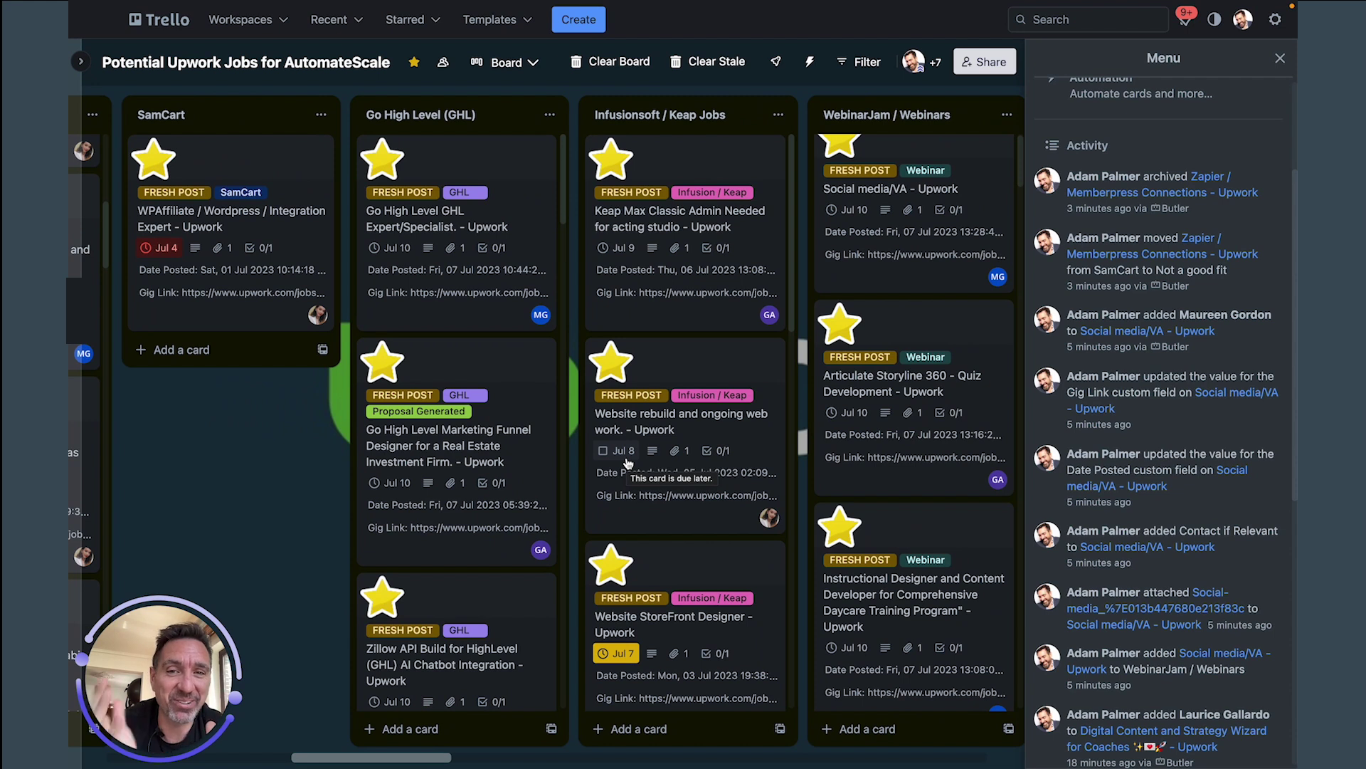
scroll(628, 463, right, 12)
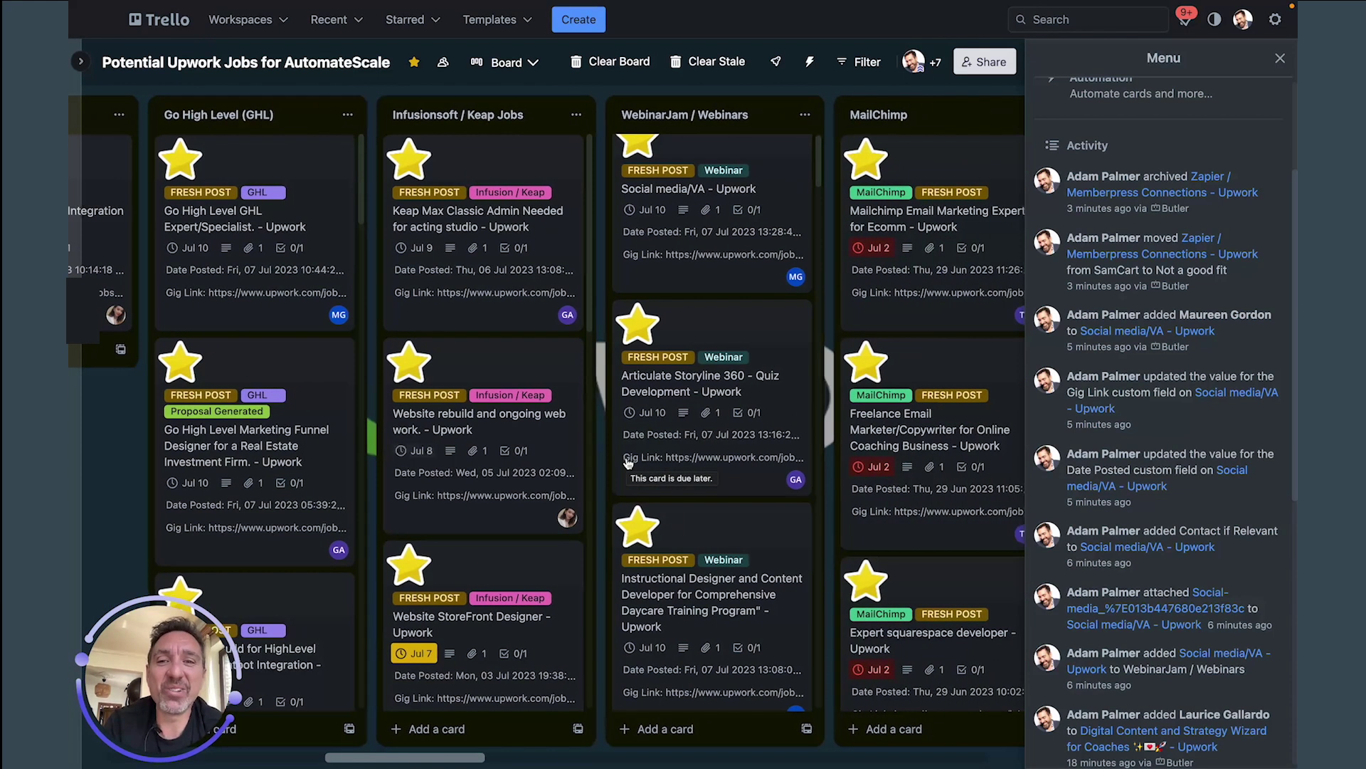
scroll(628, 463, right, 2)
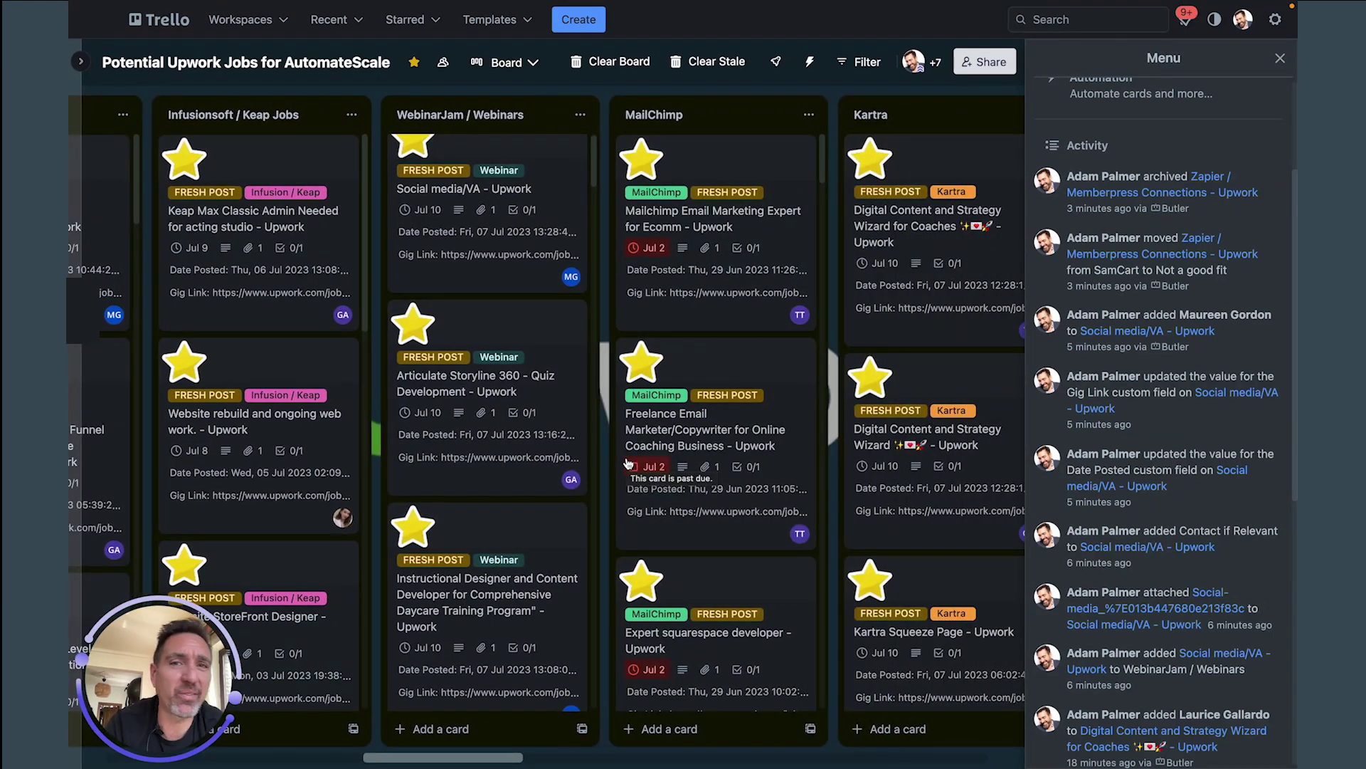